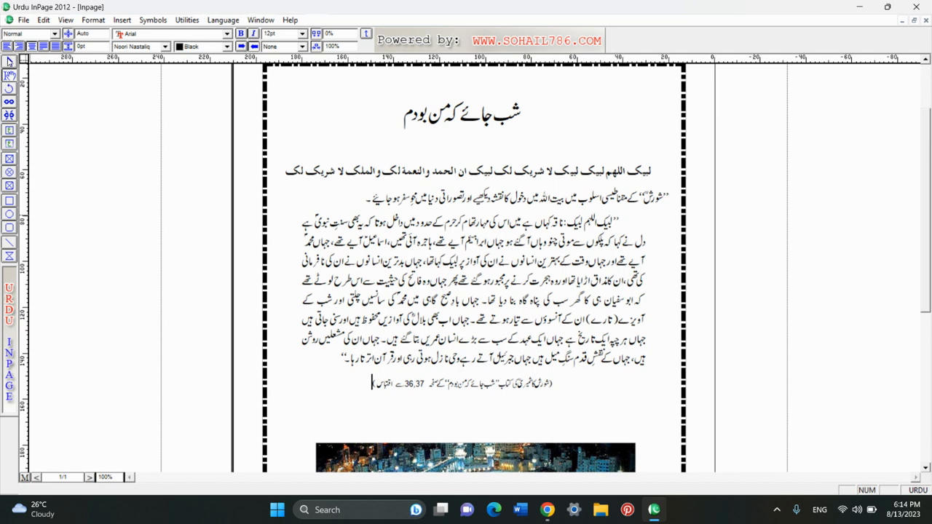
# - Look through the File and Edit menus without choosing a command
pyautogui.click(24, 21)
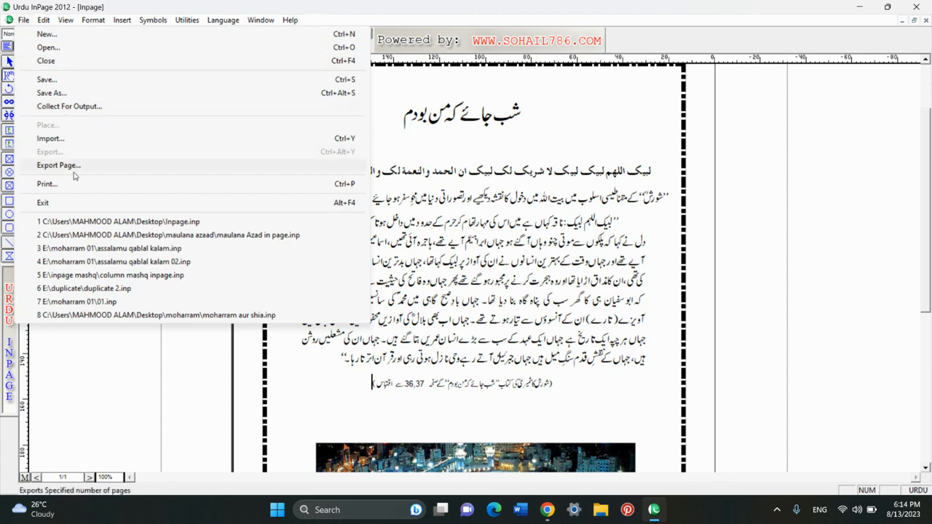
pyautogui.moveTo(10, 21)
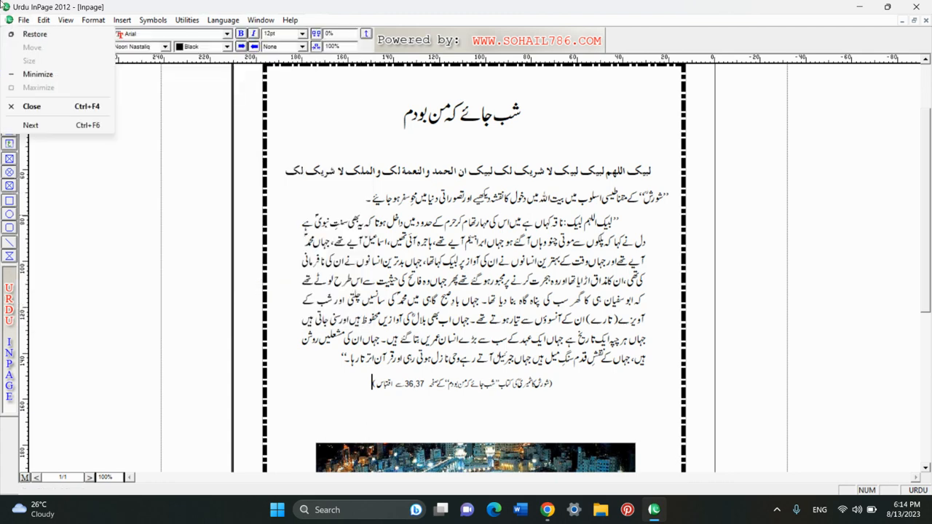
pyautogui.click(25, 22)
pyautogui.click(43, 22)
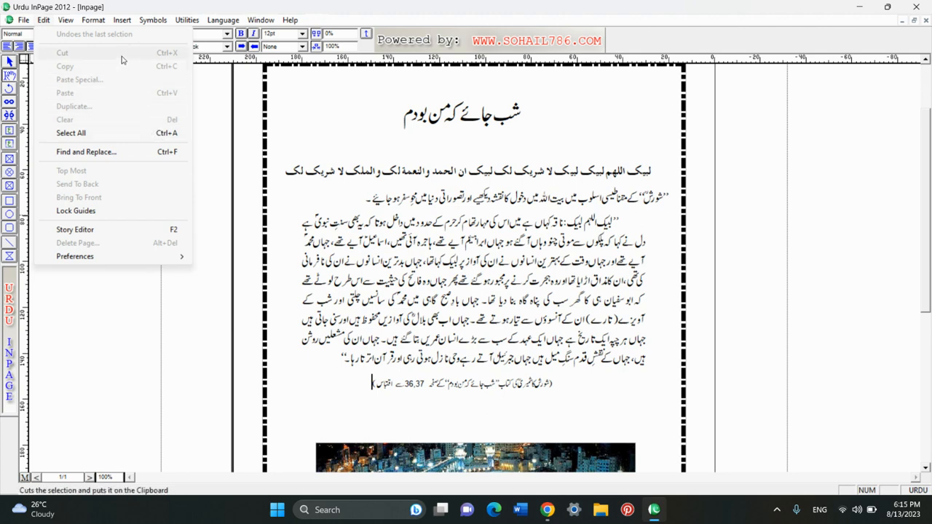
pyautogui.click(330, 256)
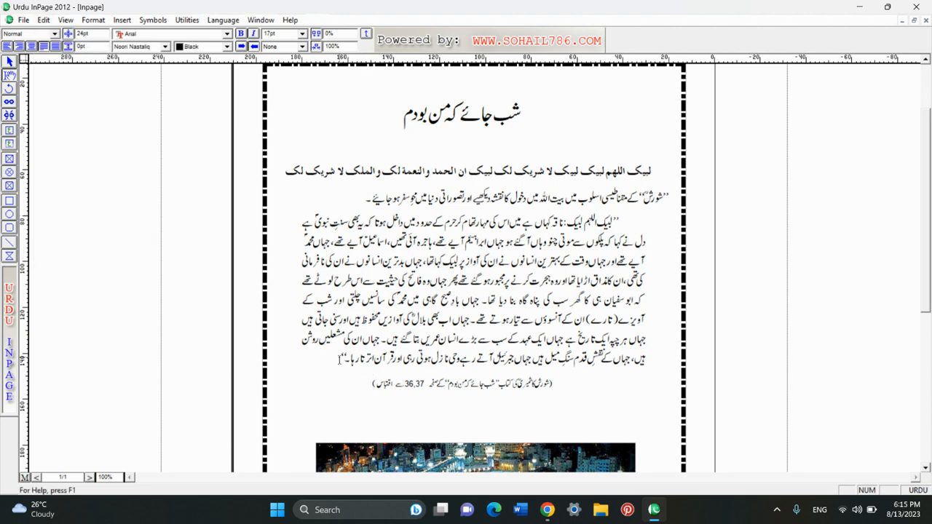
# - Select the quoted شورش line and check the Edit menu without cutting it
pyautogui.click(357, 200)
pyautogui.tripleClick(357, 200)
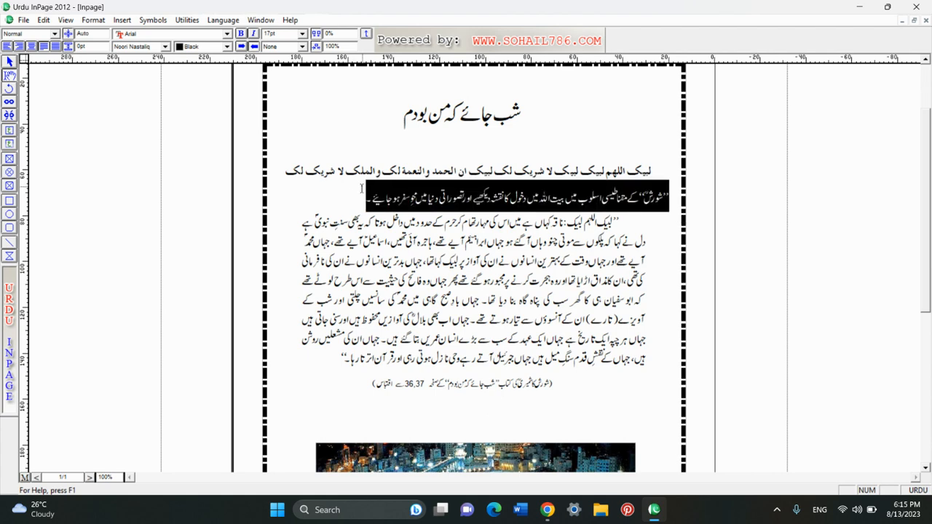
pyautogui.click(43, 22)
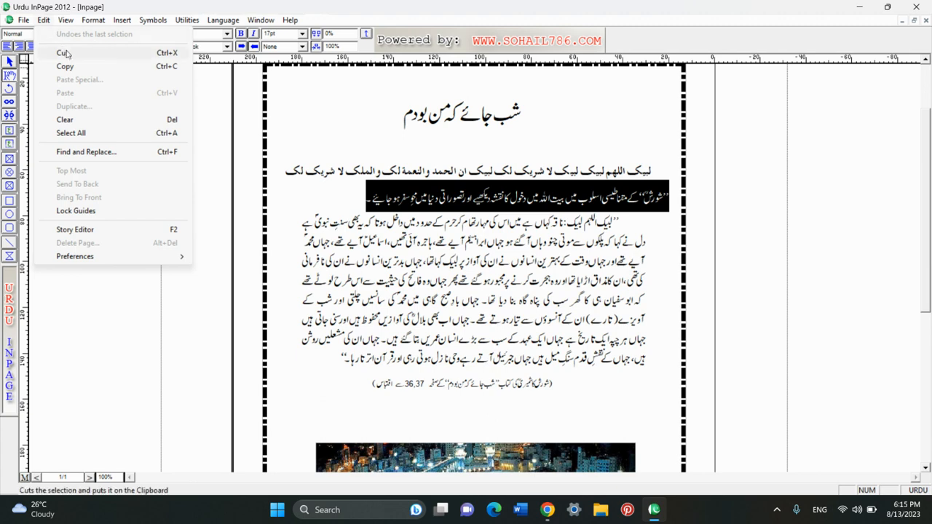
pyautogui.moveTo(138, 27)
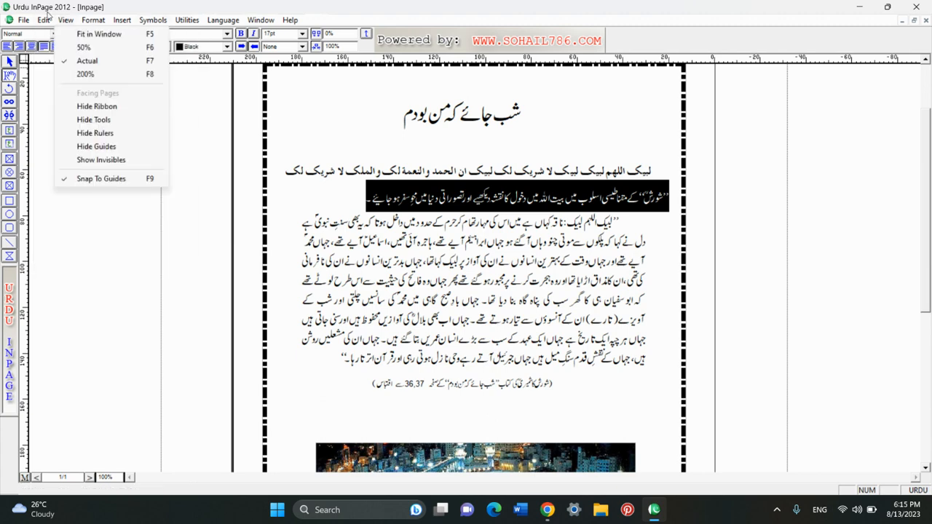
pyautogui.moveTo(47, 20)
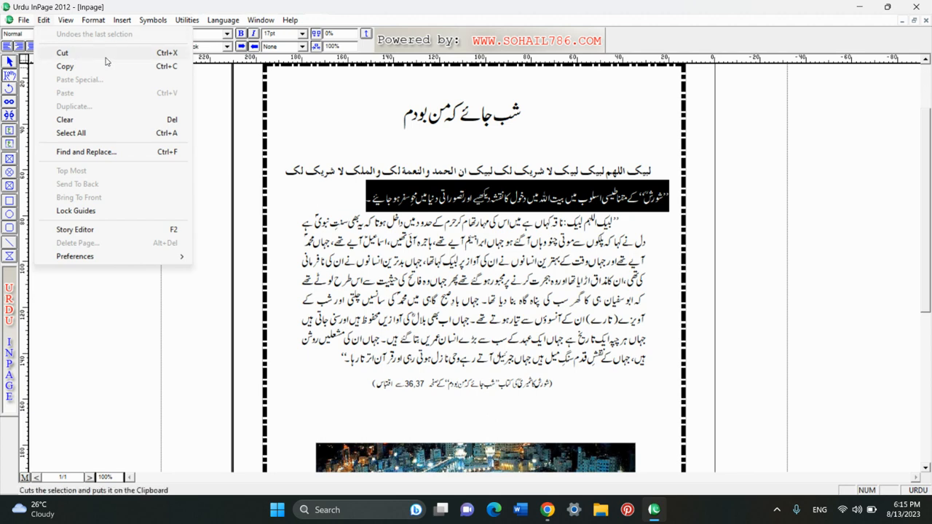
pyautogui.click(350, 188)
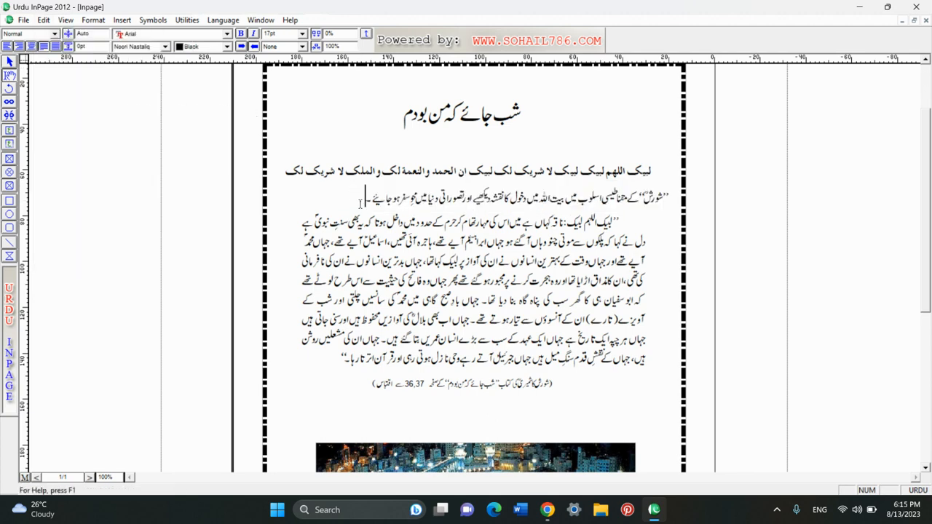
# - Delete the quoted شورش line, paste it back, then delete it again
pyautogui.moveTo(360, 204); pyautogui.dragTo(676, 207)
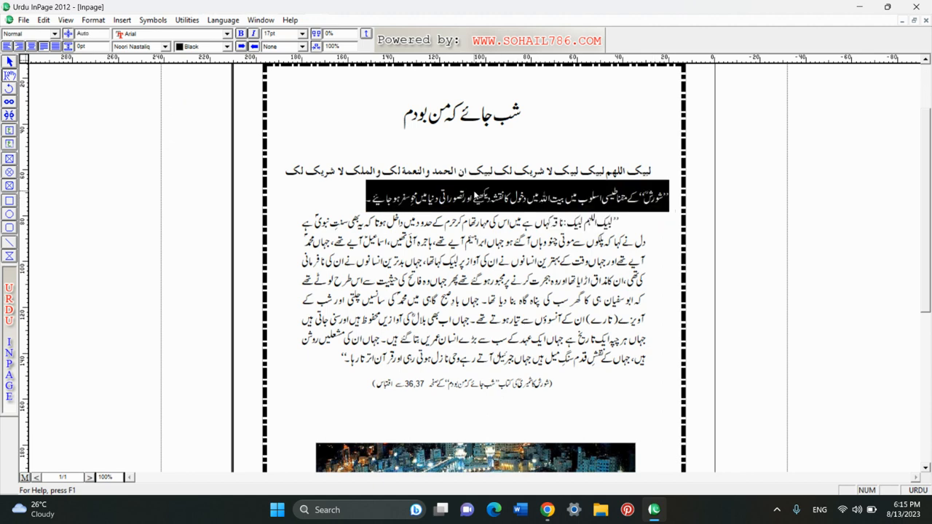
pyautogui.press('Delete')
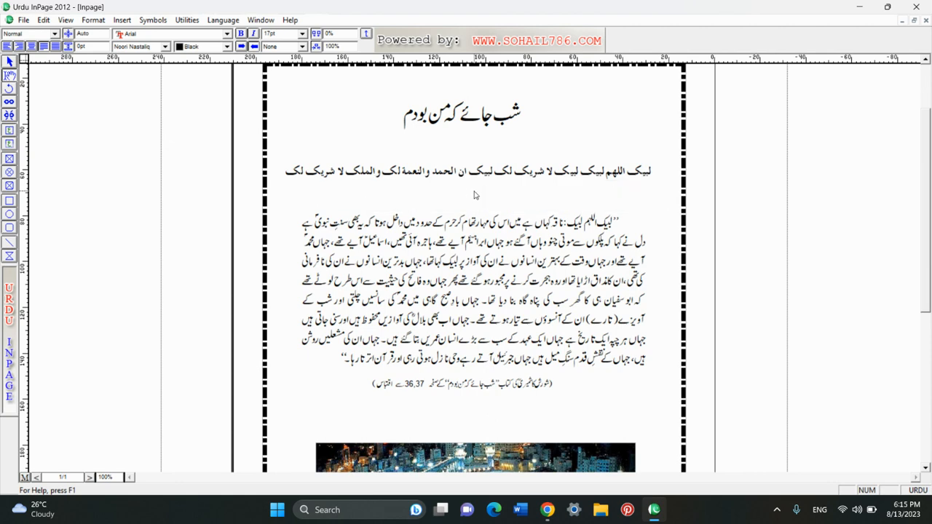
pyautogui.hotkey('ctrl', 'v')
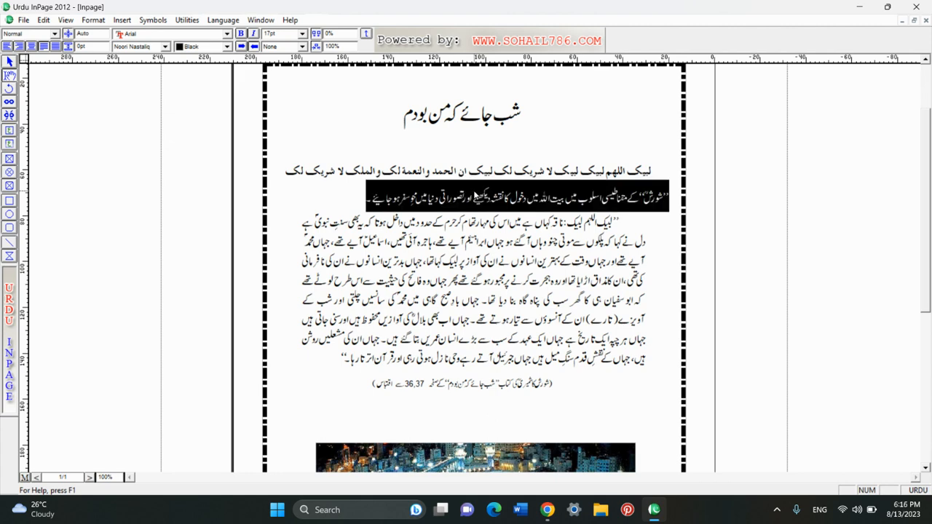
pyautogui.press('Delete')
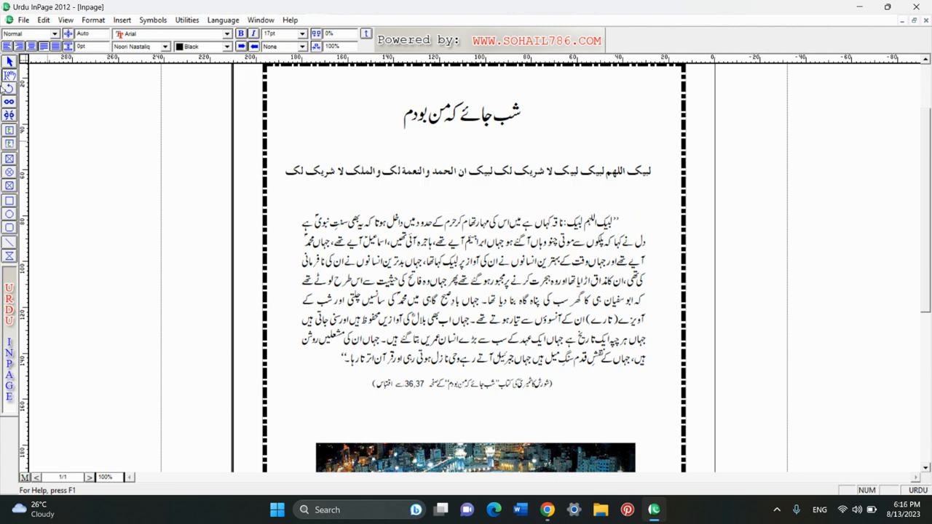
pyautogui.click(43, 20)
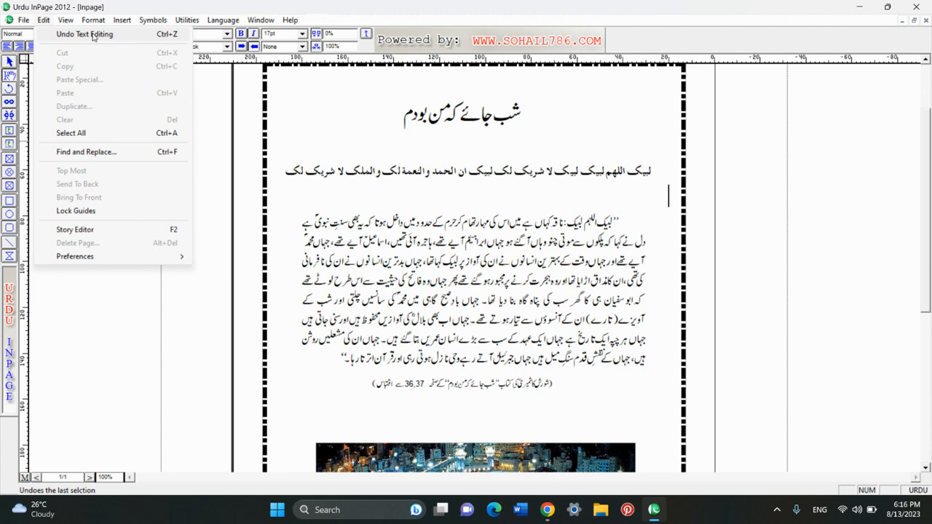
pyautogui.click(84, 35)
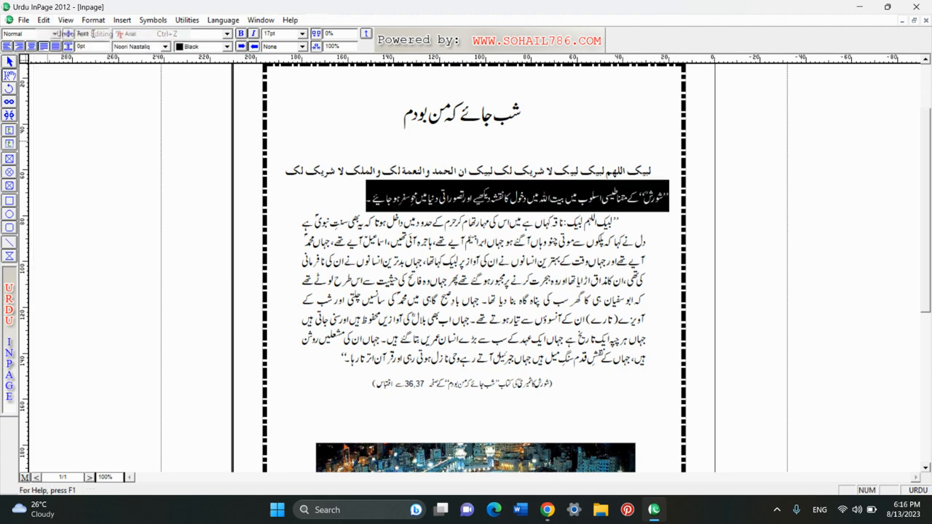
pyautogui.click(346, 202)
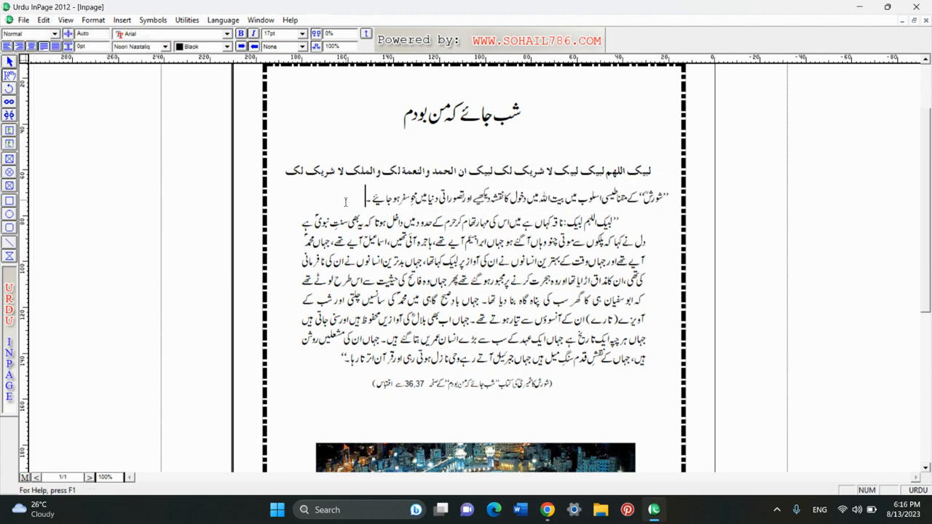
pyautogui.moveTo(345, 202); pyautogui.dragTo(678, 202)
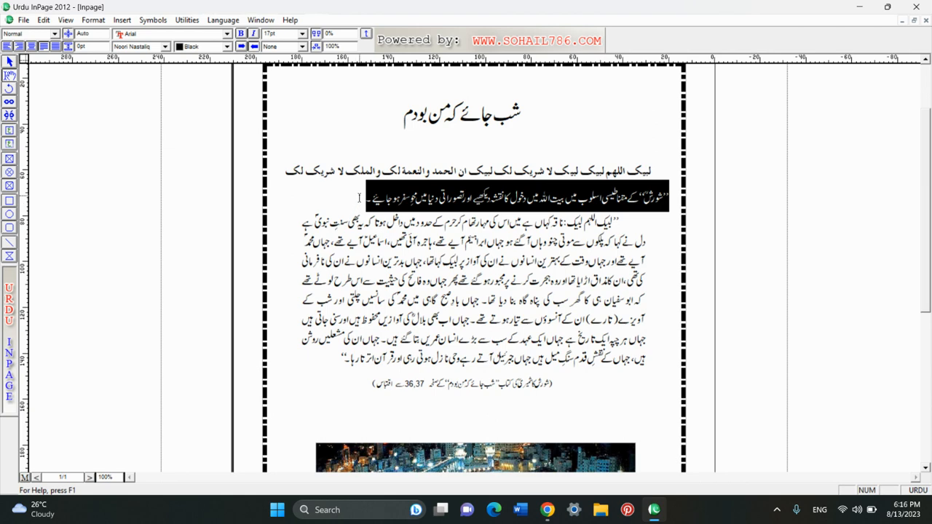
pyautogui.press('Delete')
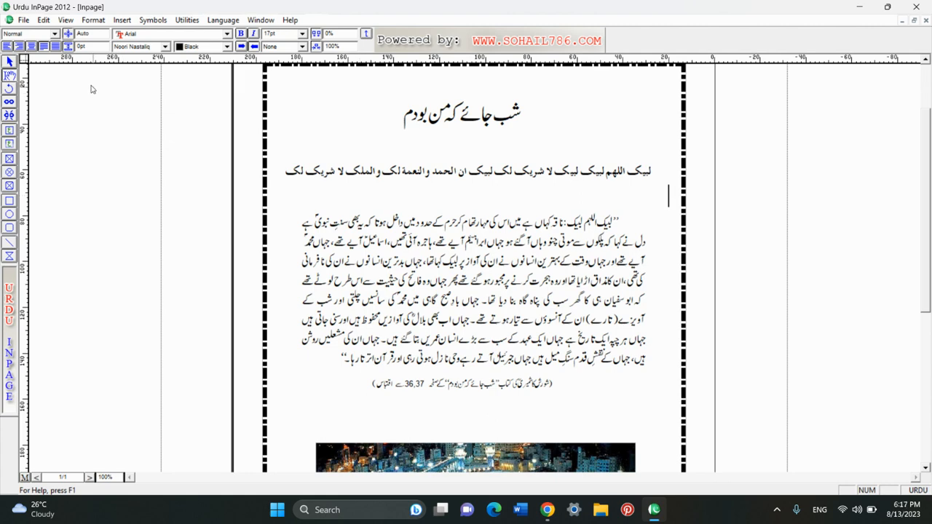
# - Redo the last text edit and paste the quoted شورش line back above the paragraph
pyautogui.click(43, 20)
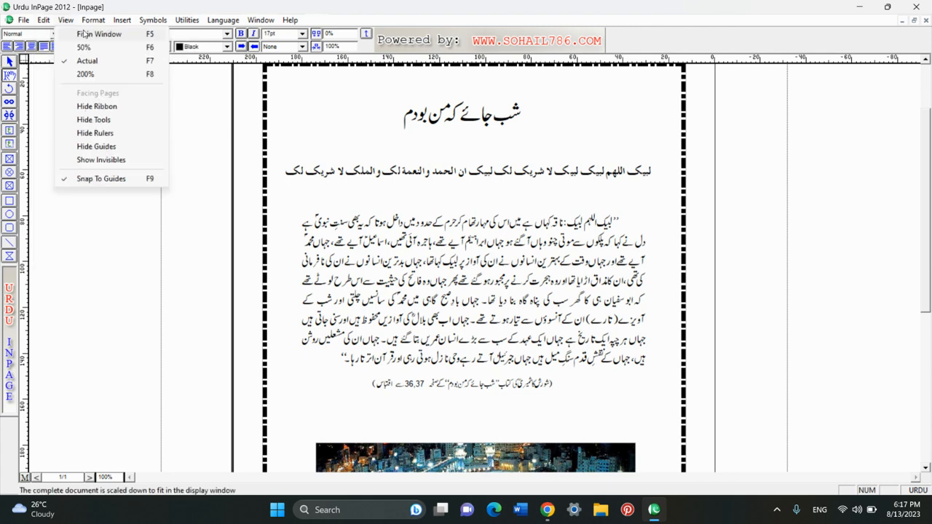
pyautogui.click(56, 34)
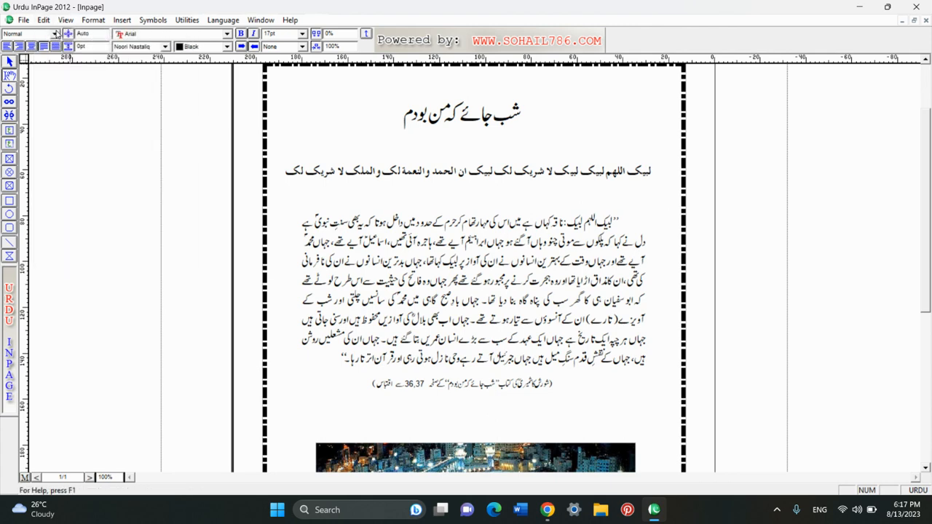
pyautogui.click(44, 22)
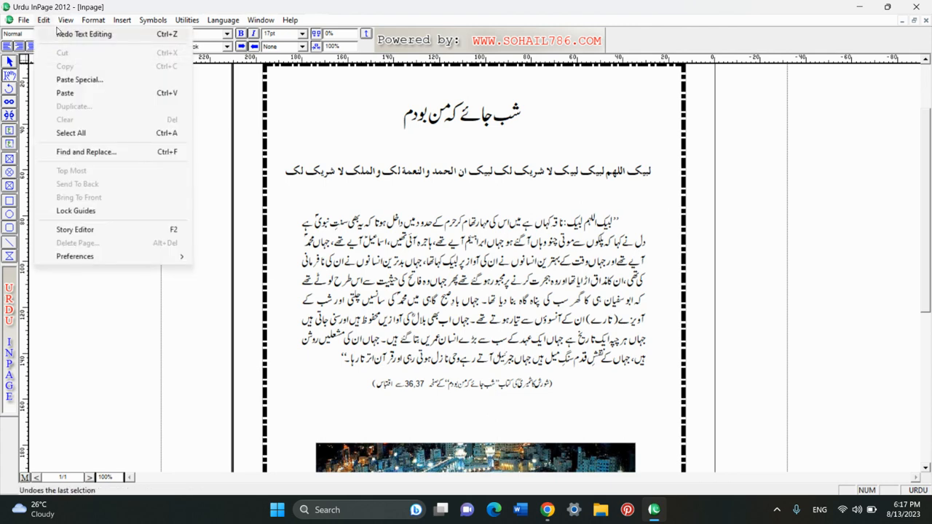
pyautogui.click(122, 37)
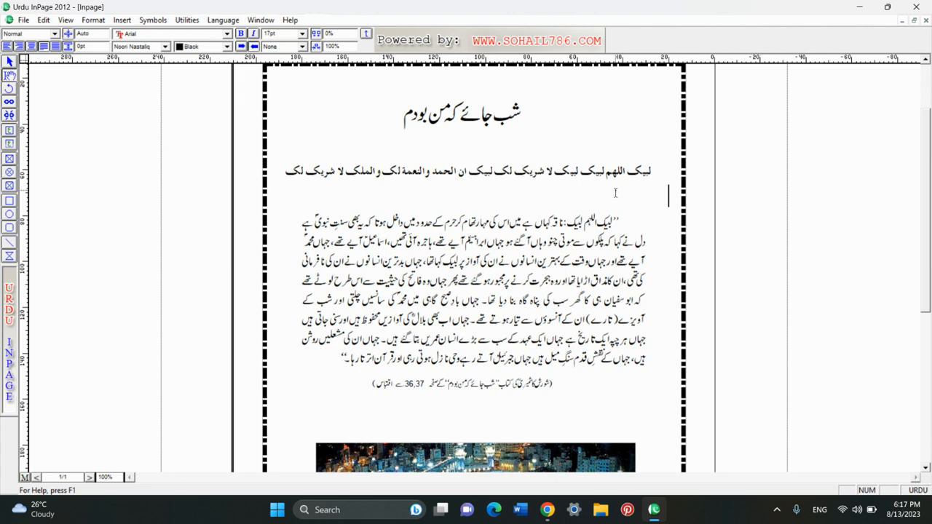
pyautogui.hotkey('ctrl', 'v')
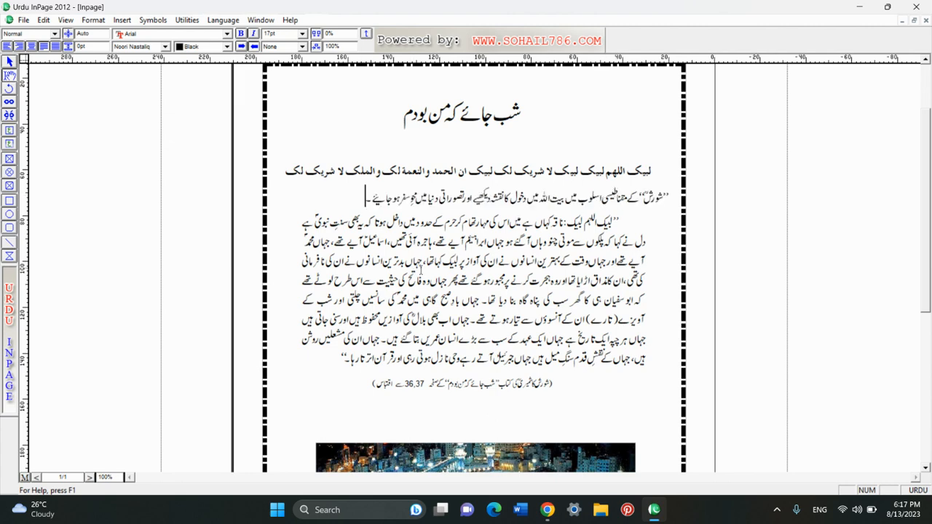
# - Select the restored quoted شورش line
pyautogui.click(44, 20)
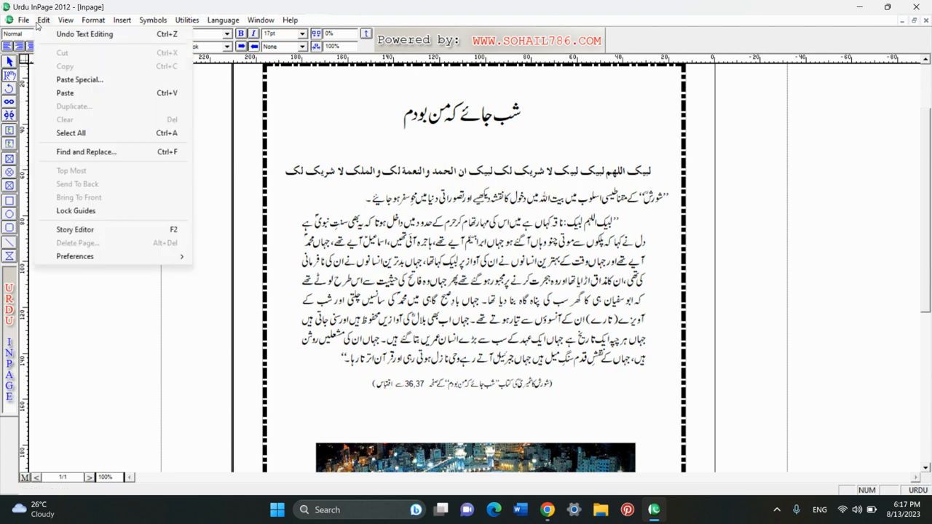
pyautogui.click(439, 203)
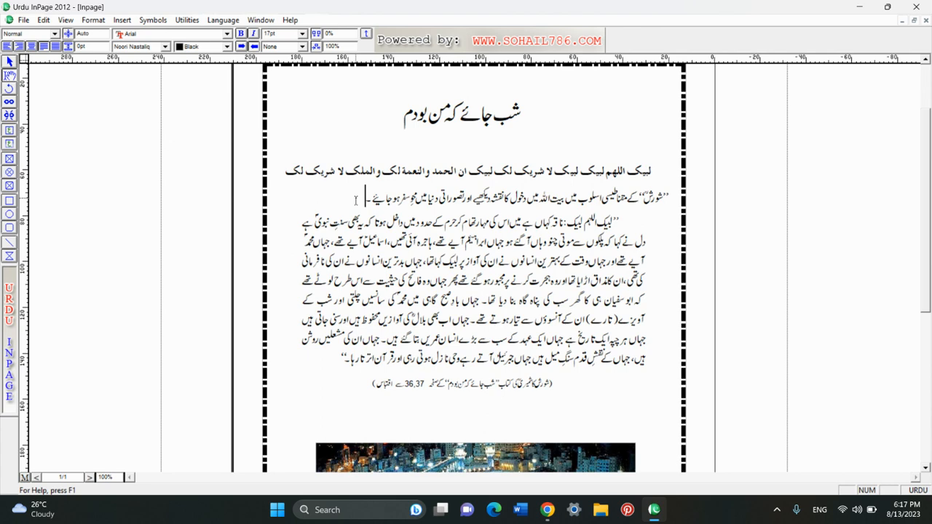
pyautogui.moveTo(356, 201); pyautogui.dragTo(677, 212)
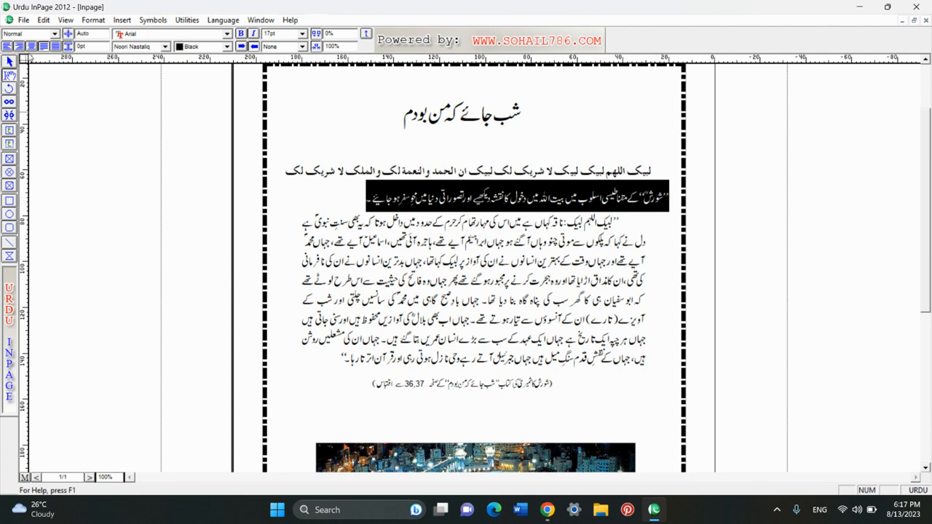
# - Select the quotation line under the Labbaik line and cut it with Edit > Cut
pyautogui.click(44, 20)
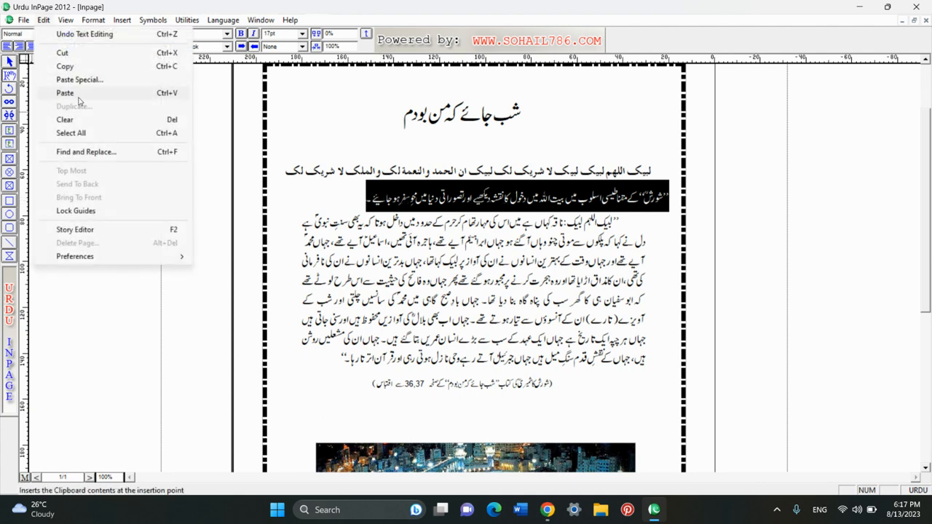
pyautogui.click(366, 204)
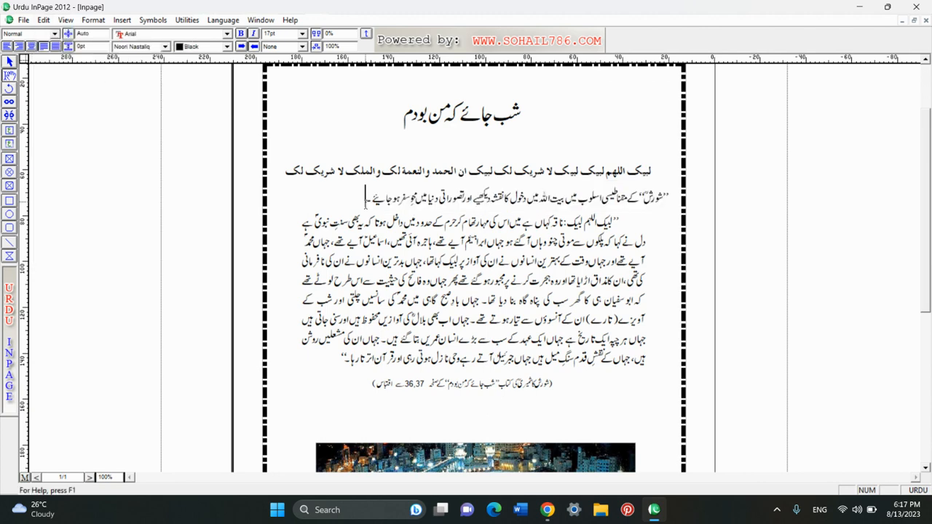
pyautogui.moveTo(365, 204); pyautogui.dragTo(674, 202)
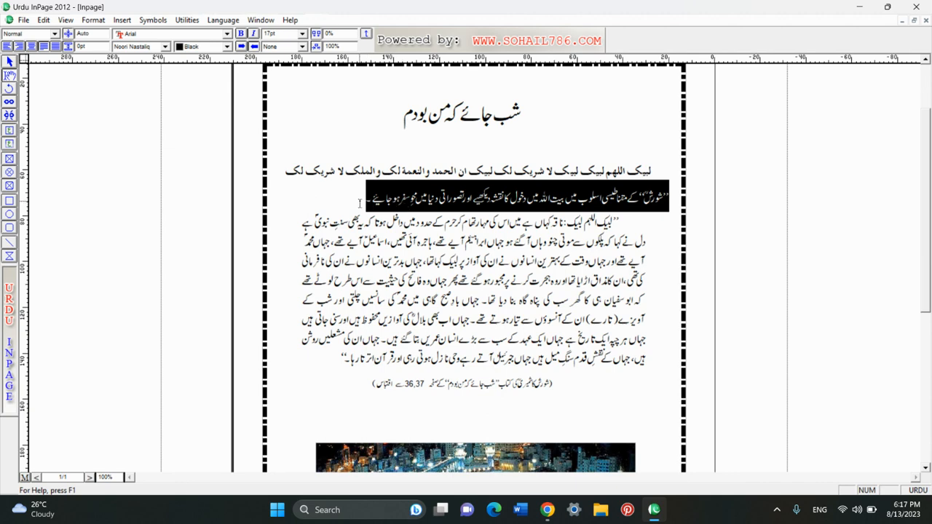
pyautogui.click(44, 20)
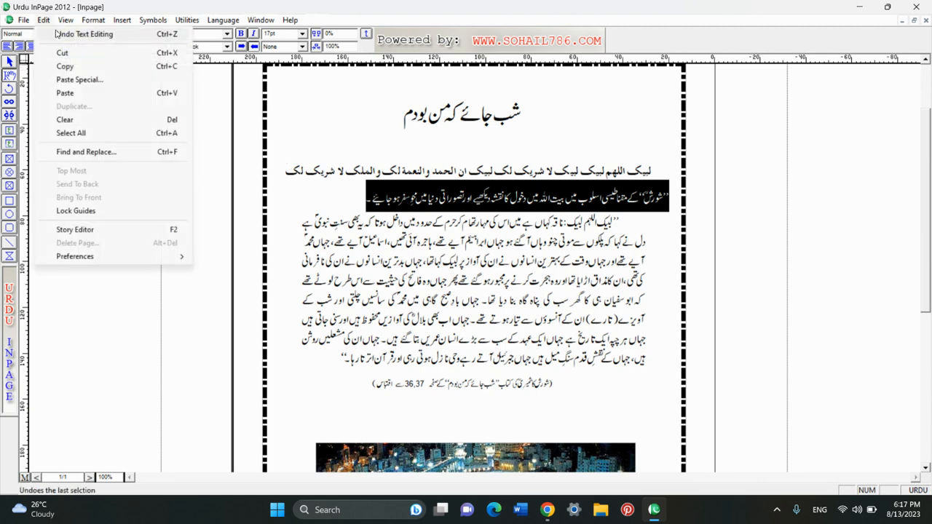
pyautogui.click(136, 53)
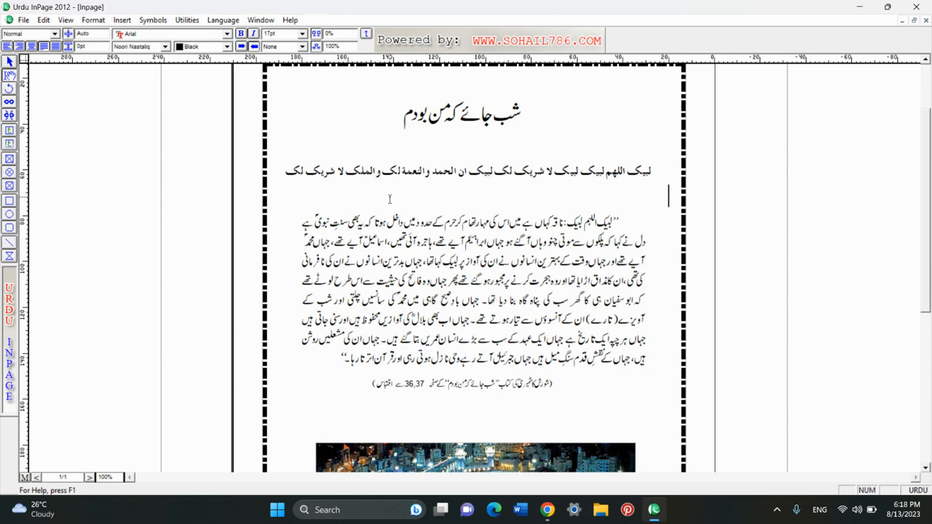
# - Paste the cut quotation line back and copy it
pyautogui.click(43, 23)
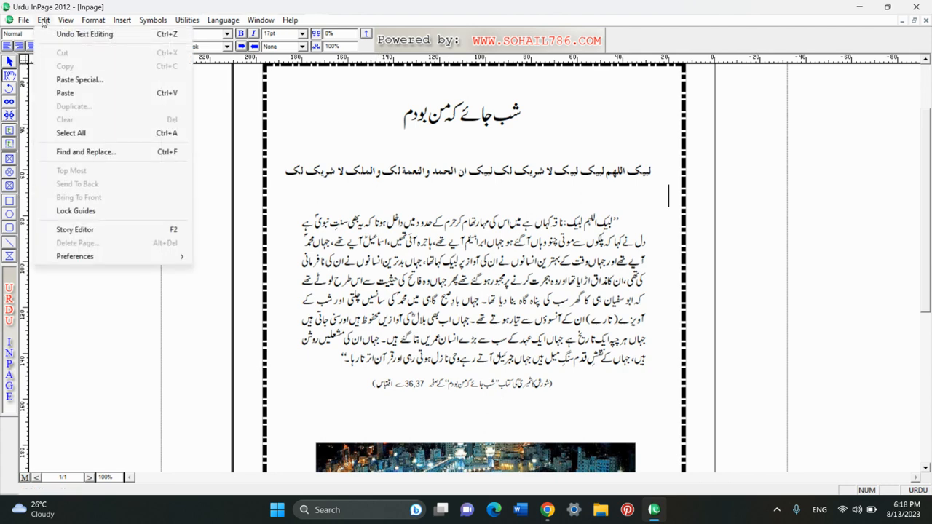
pyautogui.click(65, 93)
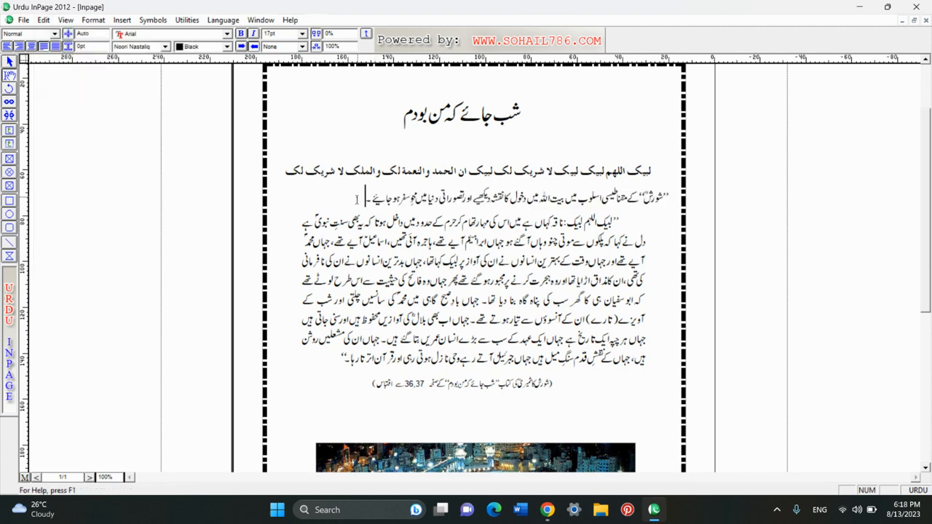
pyautogui.moveTo(357, 199); pyautogui.dragTo(688, 205)
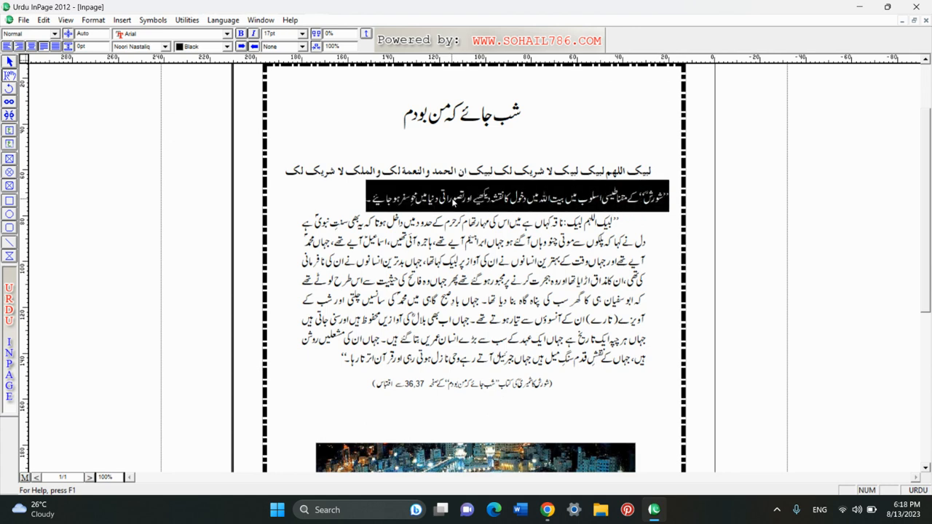
pyautogui.click(44, 20)
pyautogui.click(67, 66)
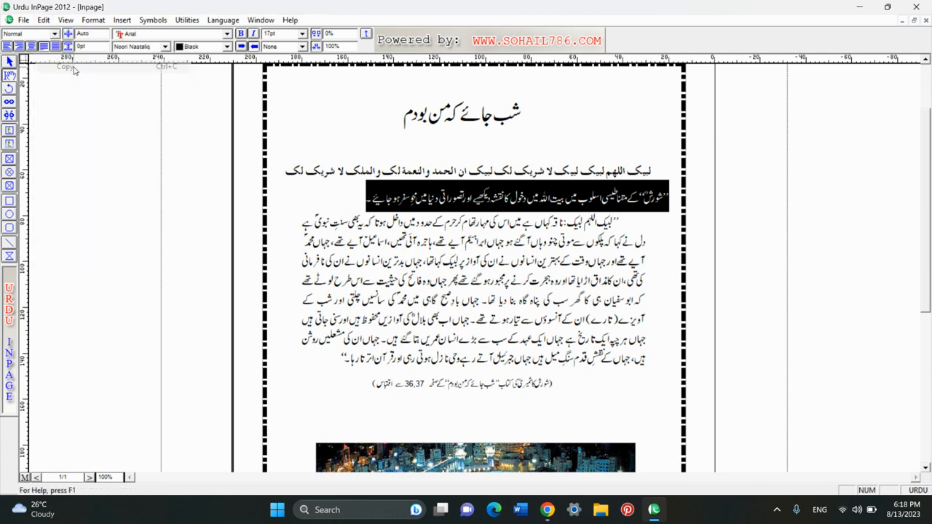
# - Paste a second copy of the quotation line on a new line
pyautogui.click(357, 199)
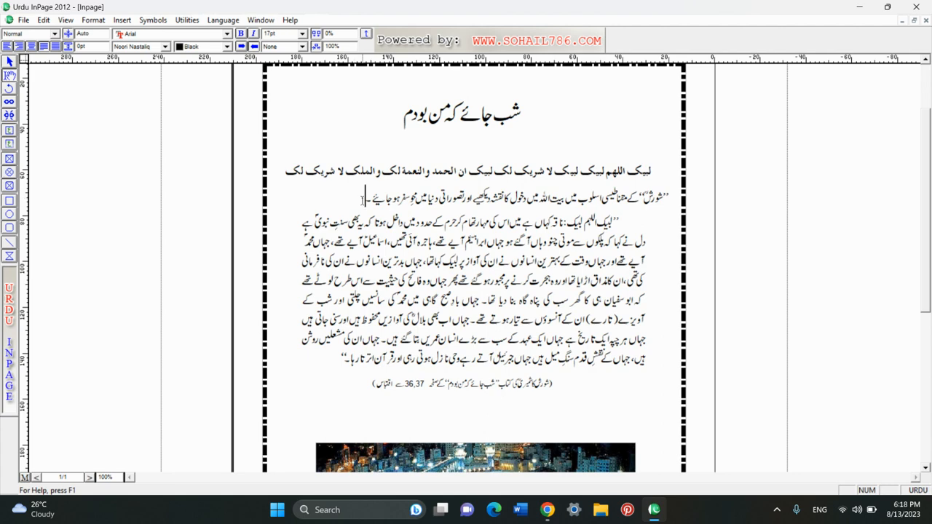
pyautogui.press('Return')
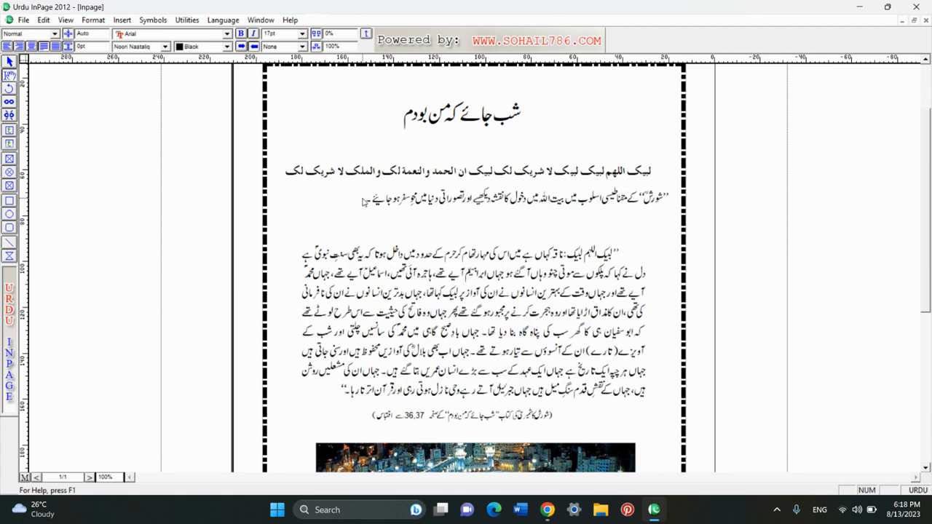
pyautogui.click(44, 20)
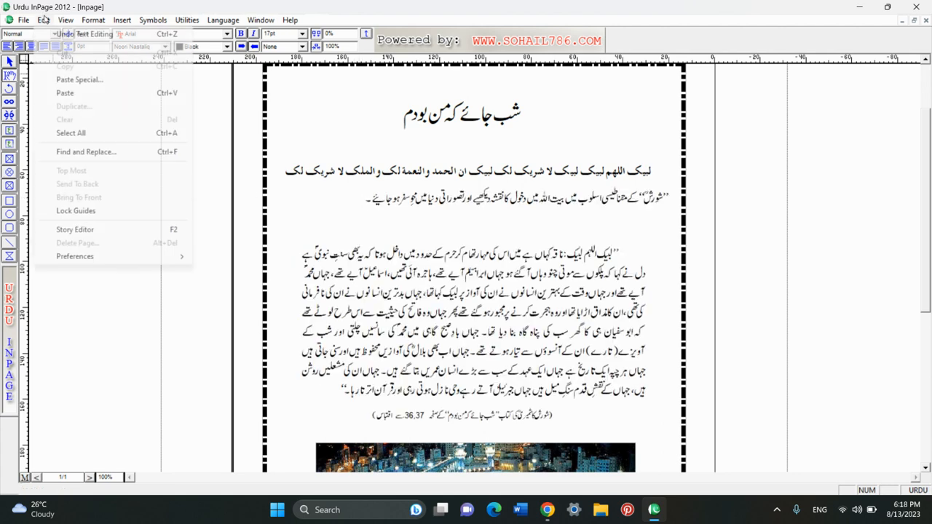
pyautogui.click(64, 93)
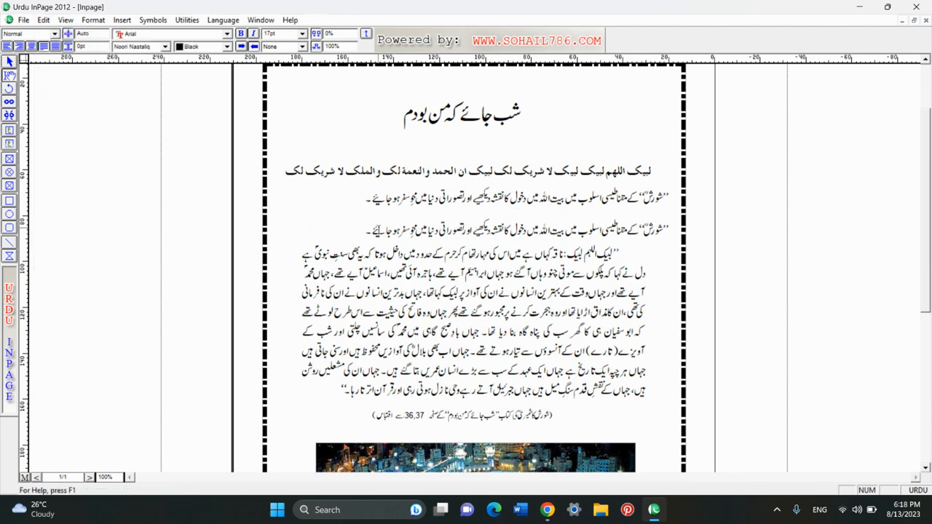
# - Remove the duplicate and the extra empty line, leaving a single quotation line
pyautogui.hotkey('ctrl', 'z')
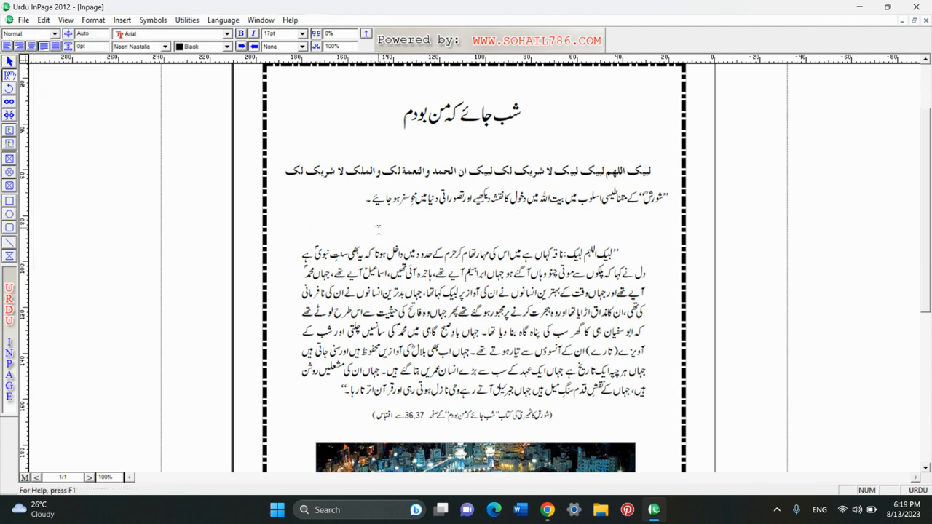
pyautogui.press('BackSpace')
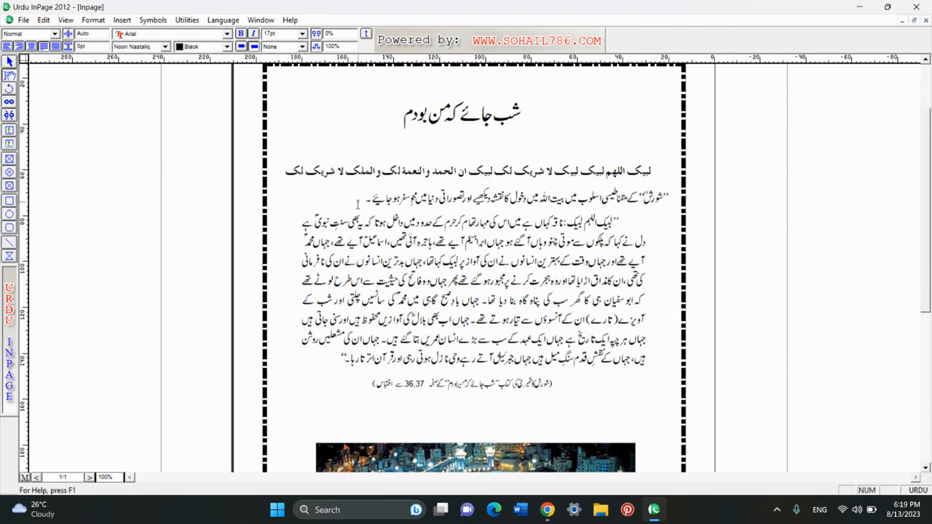
pyautogui.press('Return')
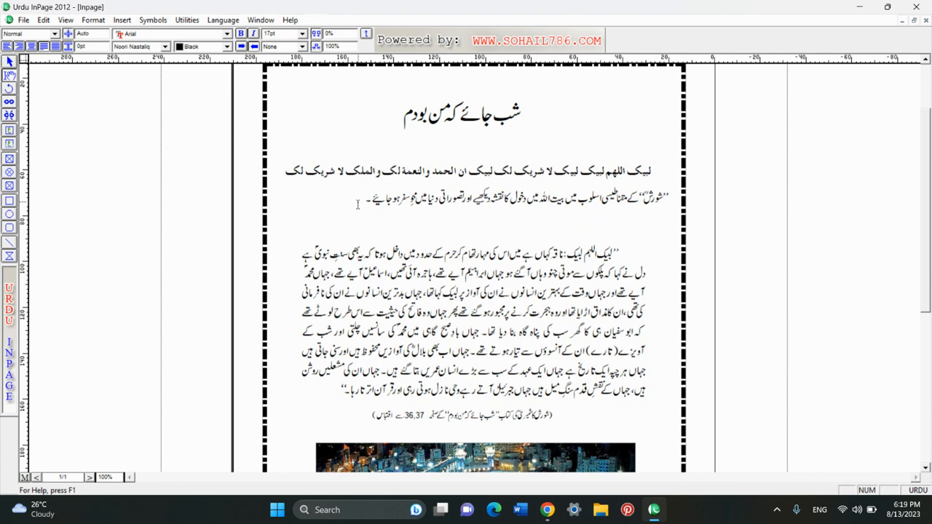
pyautogui.press('BackSpace')
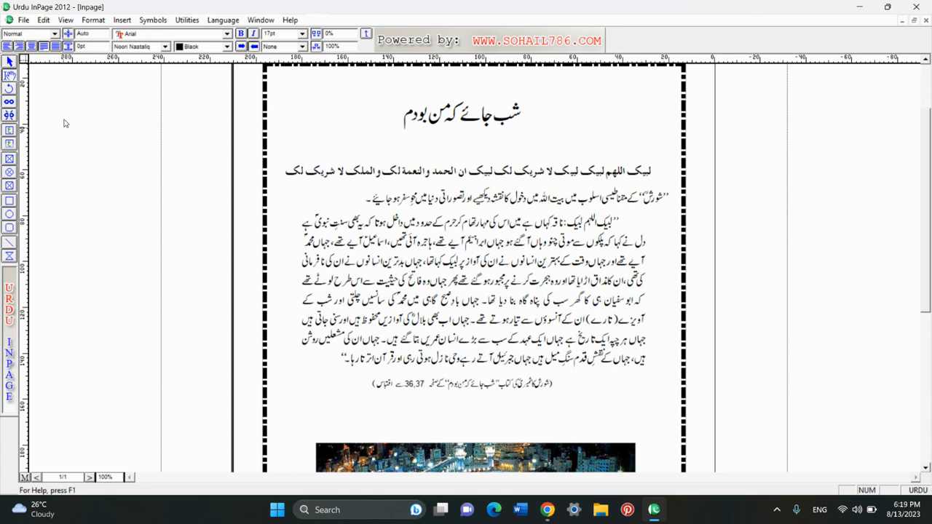
pyautogui.click(43, 21)
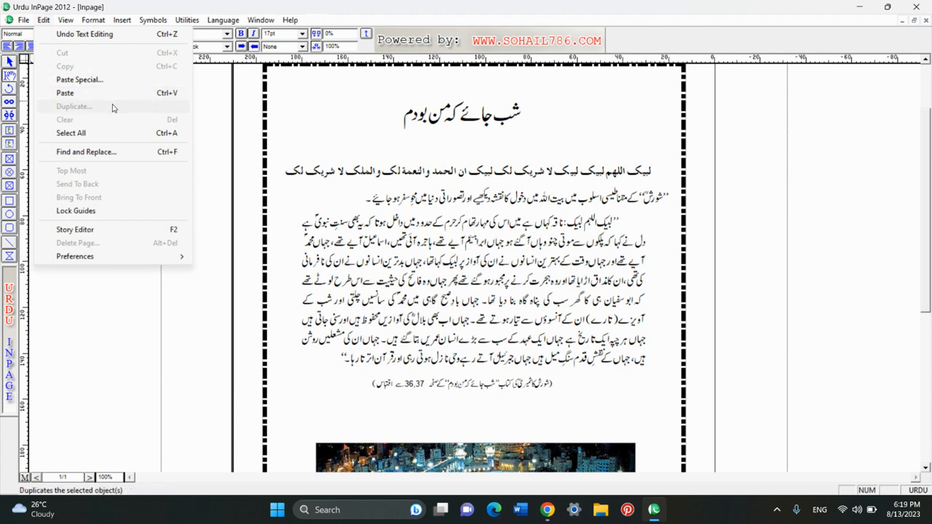
# - Delete the quotation line under the Labbaik line, then restore it
pyautogui.click(392, 170)
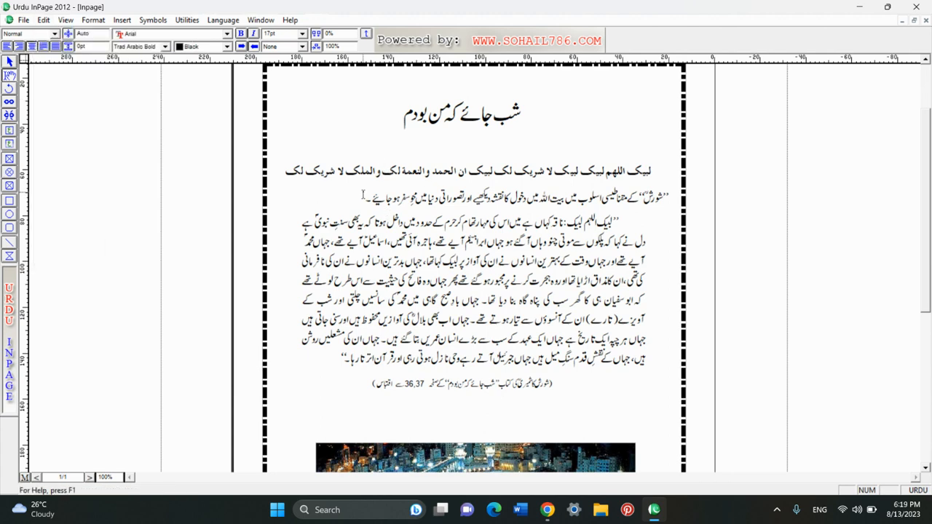
pyautogui.moveTo(363, 194); pyautogui.dragTo(684, 203)
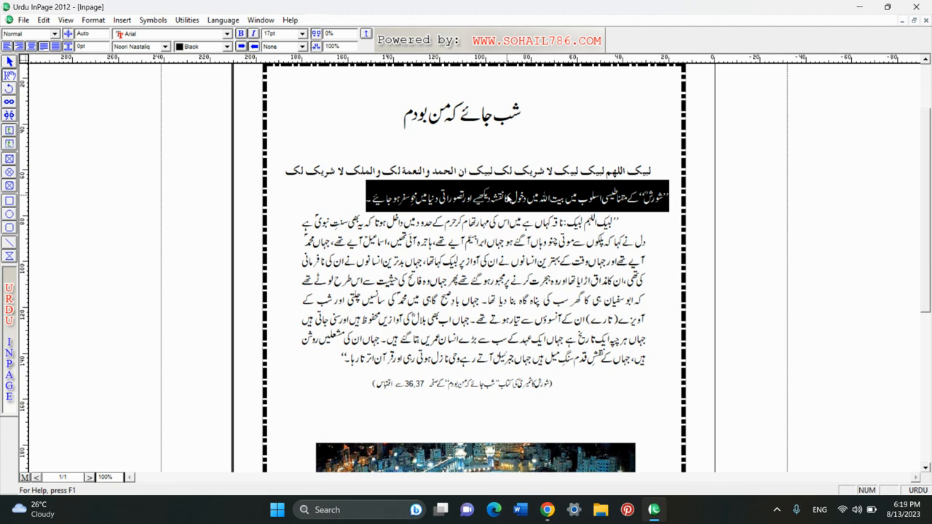
pyautogui.press('Delete')
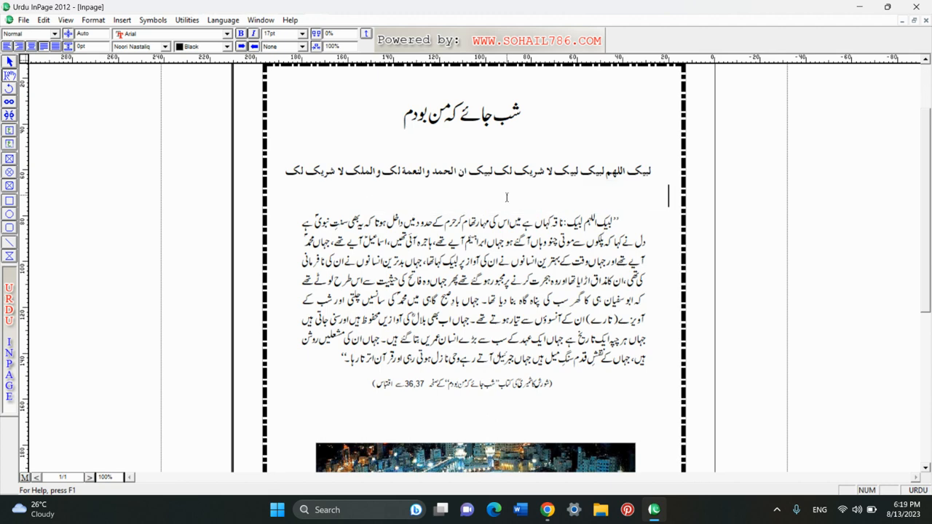
pyautogui.write('"شورش" کے مقناطیسی اسلوب میں بیت اللہ میں دخول کا نقشہ دیکھیے اور تصوراتی دنیا میں ہم سفر ہو جائیے ۔')
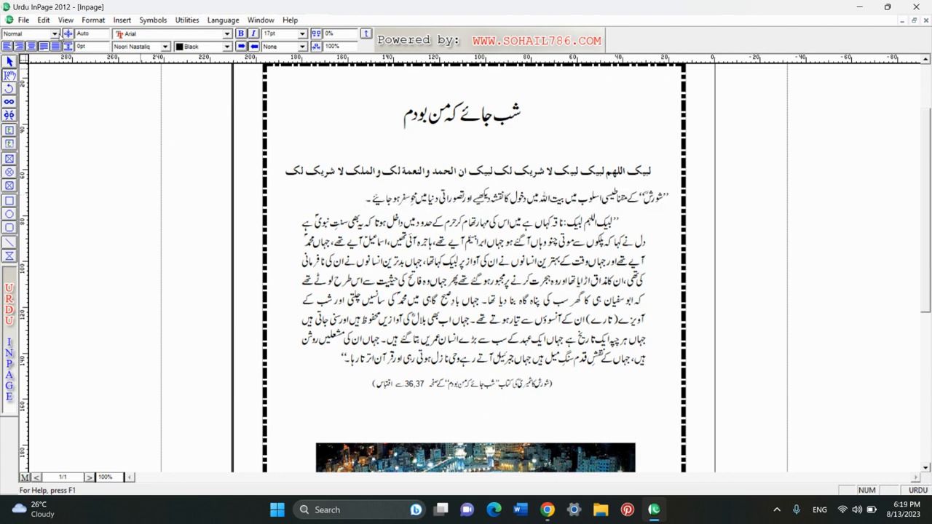
# - Open the New Document dialog showing A4 210x297mm pages with 0.5" margins
pyautogui.click(44, 19)
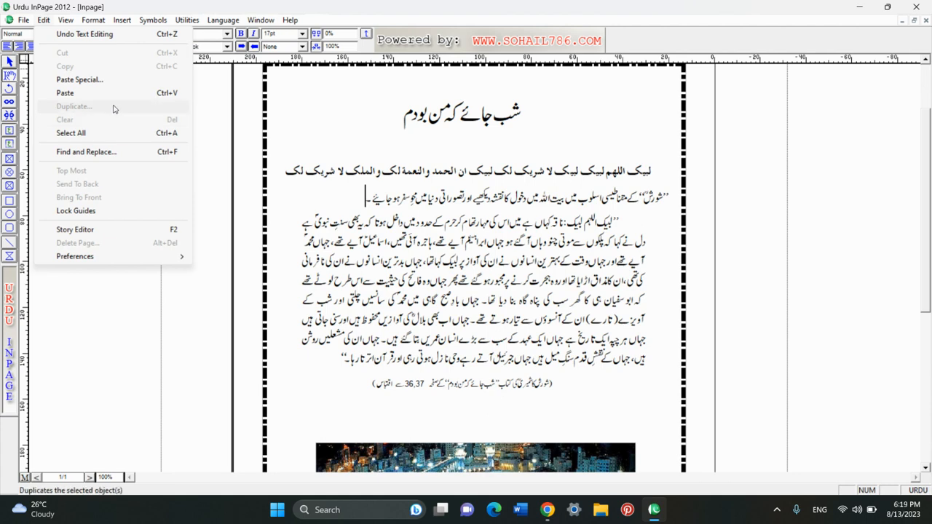
pyautogui.click(344, 148)
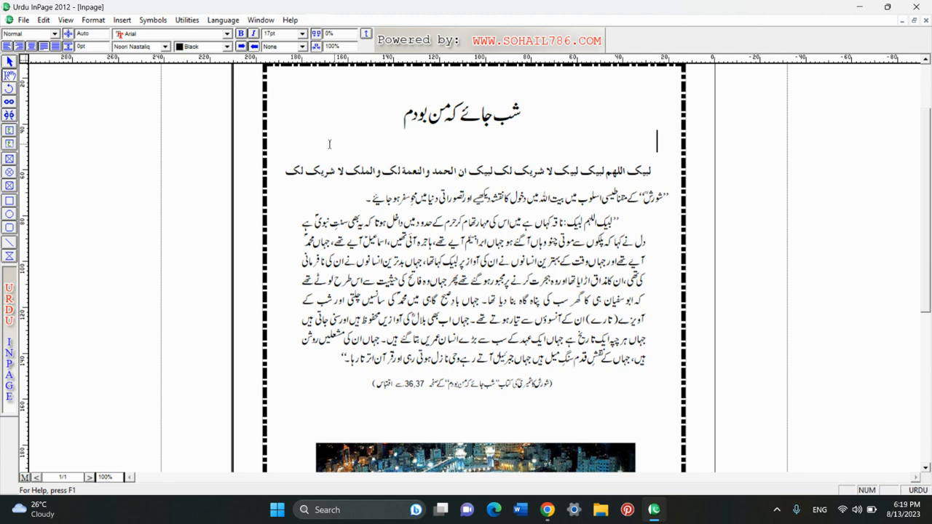
pyautogui.click(47, 20)
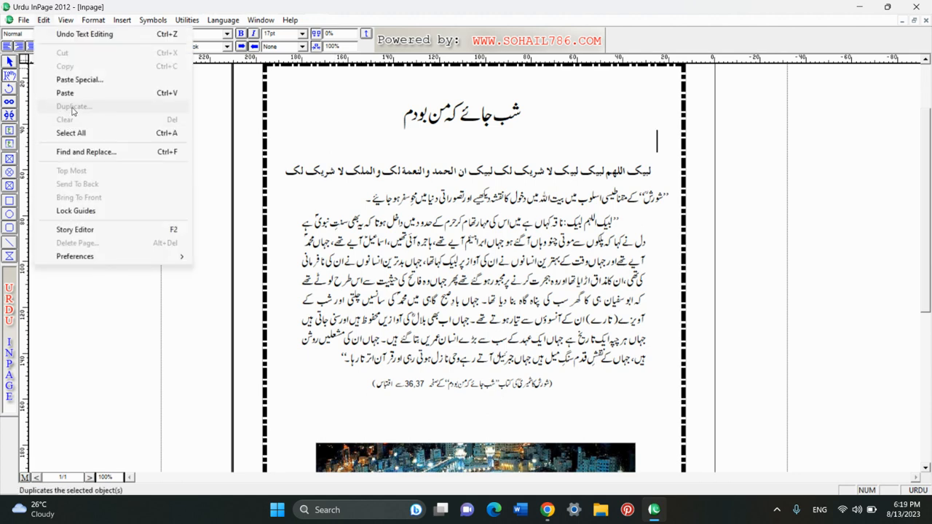
pyautogui.click(357, 375)
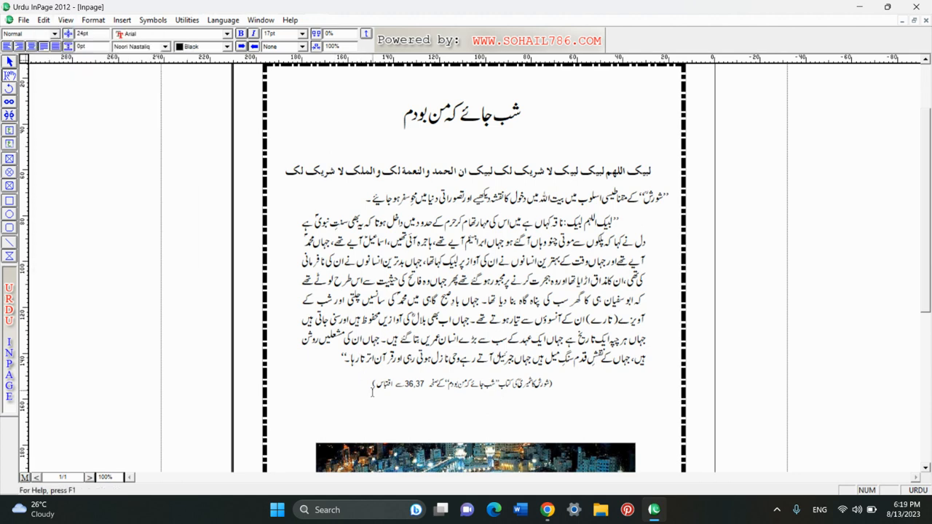
pyautogui.click(372, 384)
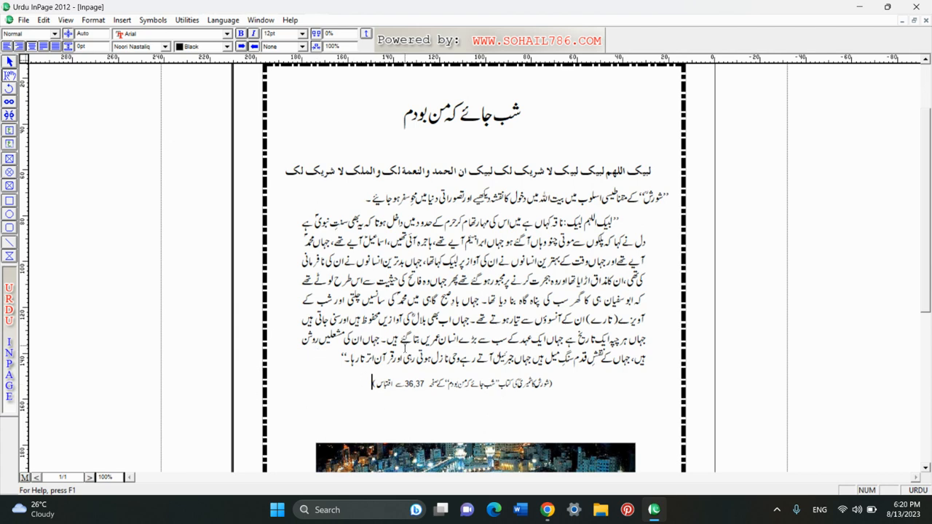
pyautogui.hotkey('ctrl', 'n')
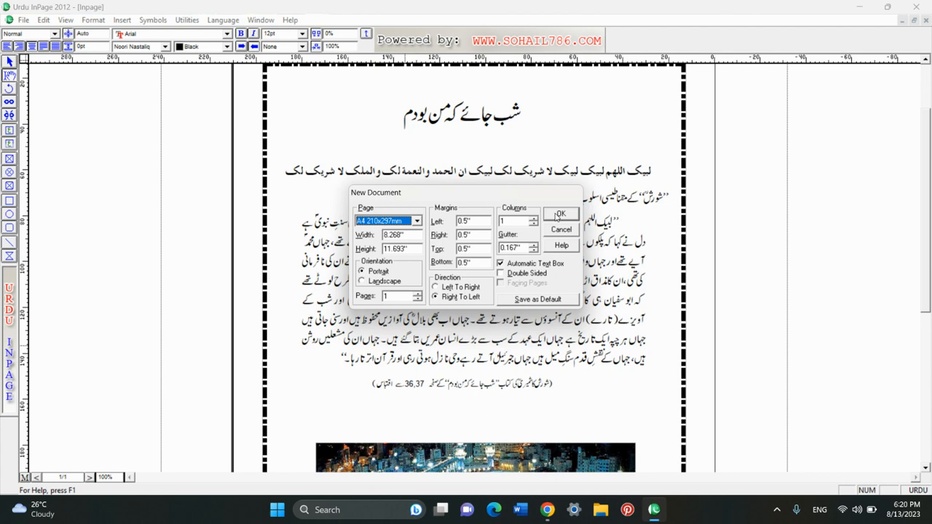
# - Create the new A4 document and draw a text frame near the page's top right
pyautogui.click(560, 216)
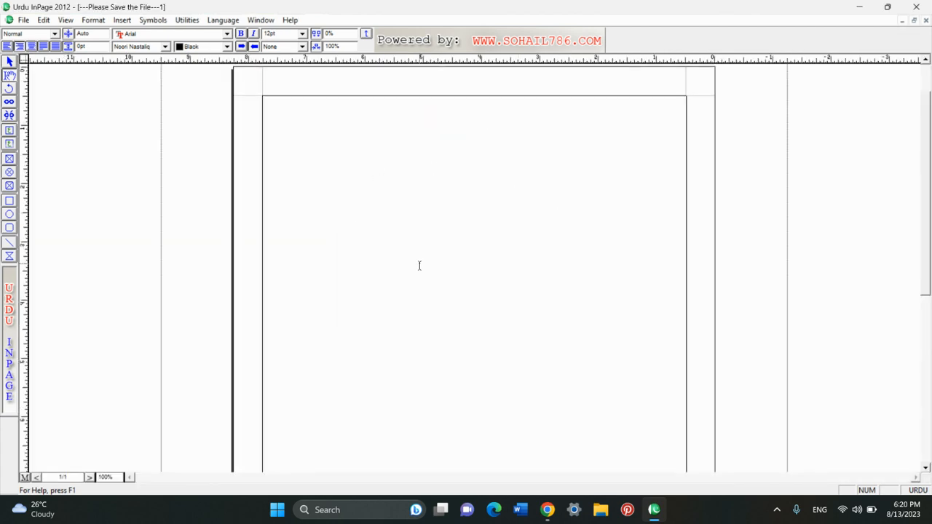
pyautogui.click(9, 132)
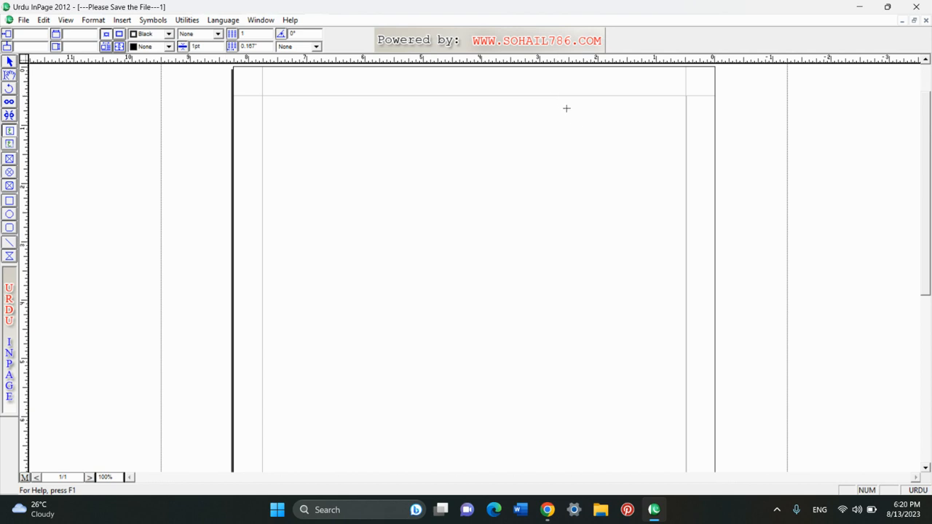
pyautogui.moveTo(557, 96); pyautogui.dragTo(685, 177)
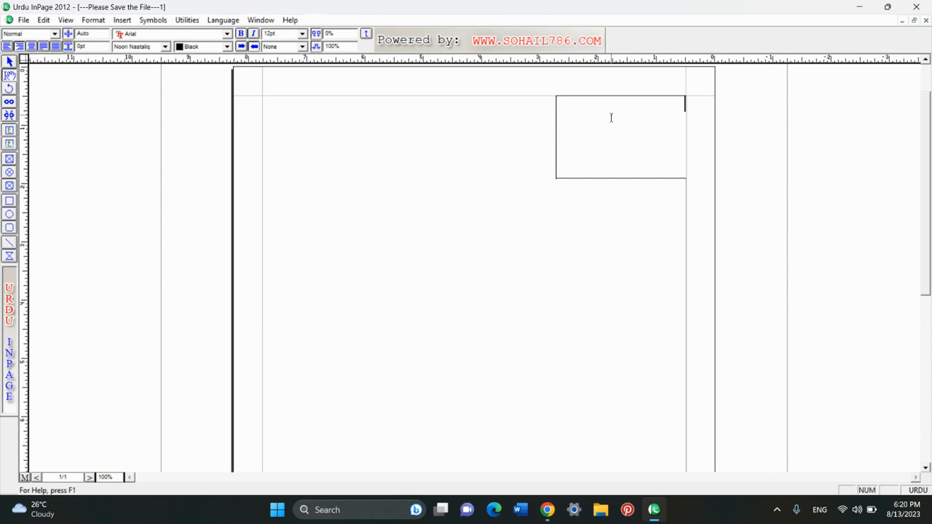
# - Type a centred Bismillah line in the text frame
pyautogui.hotkey('ctrl', 'shift', 'c')
pyautogui.write('a')
pyautogui.write('م')
pyautogui.write(' اللہ')
pyautogui.write(' الرح')
pyautogui.write('من')
pyautogui.write(' الر')
pyautogui.write('حی')
pyautogui.write('م')
pyautogui.moveTo(597, 106); pyautogui.dragTo(678, 119)
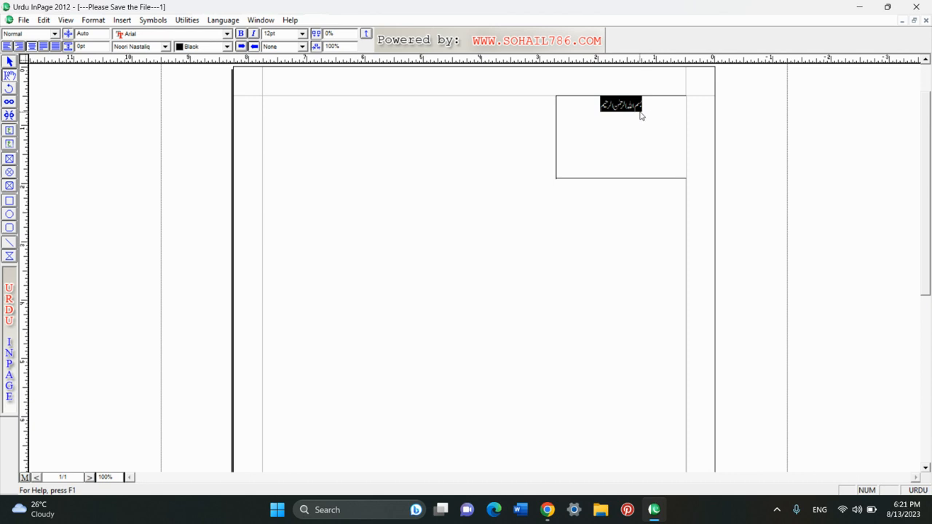
pyautogui.click(641, 115)
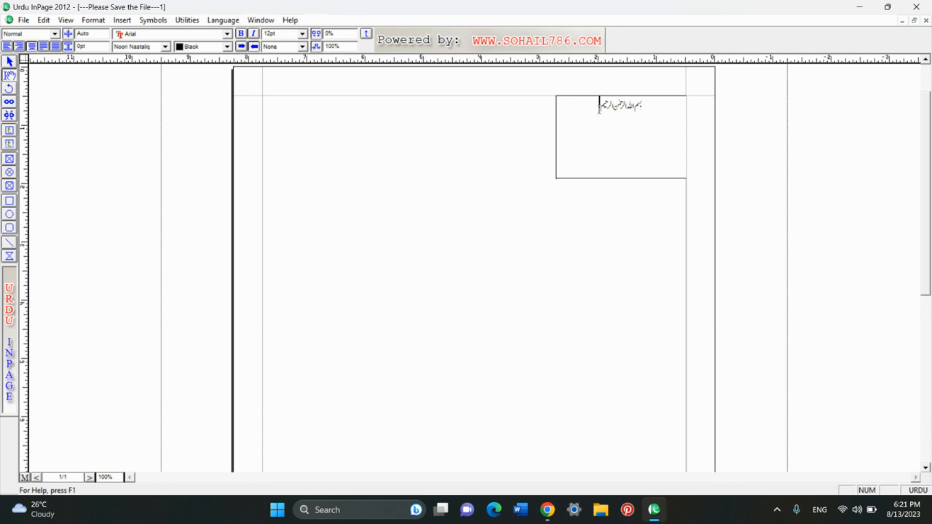
pyautogui.moveTo(602, 105); pyautogui.dragTo(659, 111)
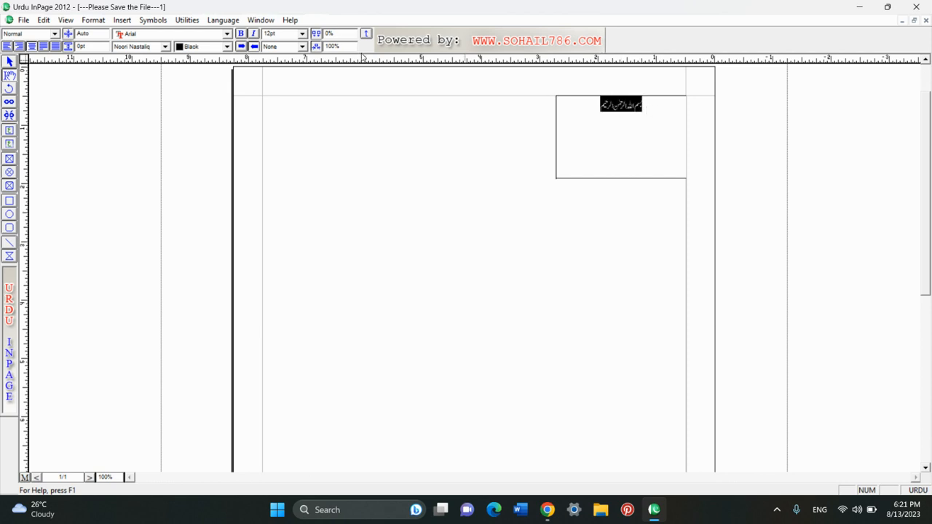
# - Set the Bismillah to 15pt with 25pt leading and start a new line below
pyautogui.click(281, 33)
pyautogui.write('15')
pyautogui.press('Return')
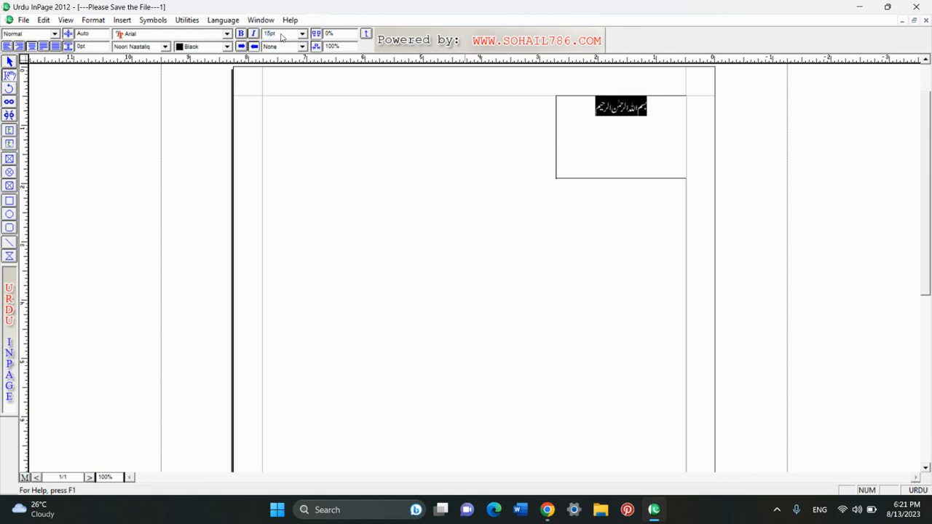
pyautogui.click(91, 35)
pyautogui.write('25')
pyautogui.press('Return')
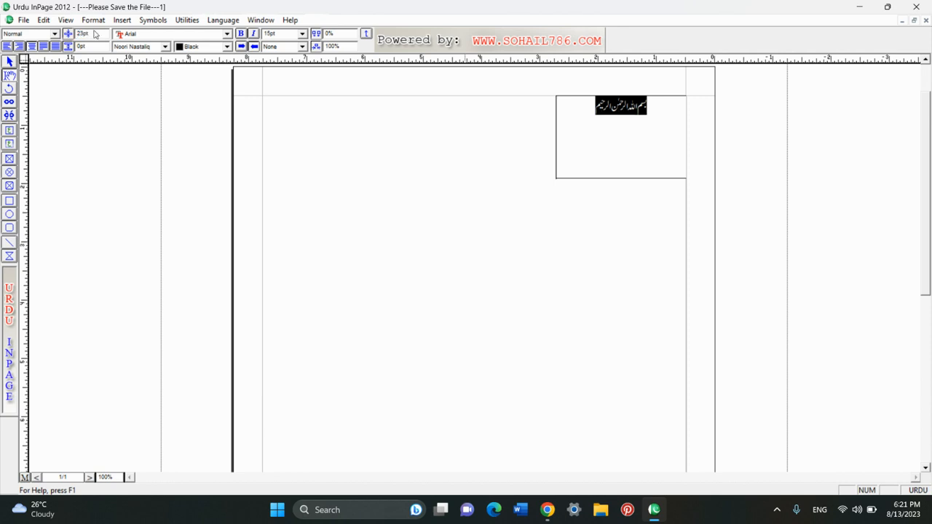
pyautogui.click(584, 113)
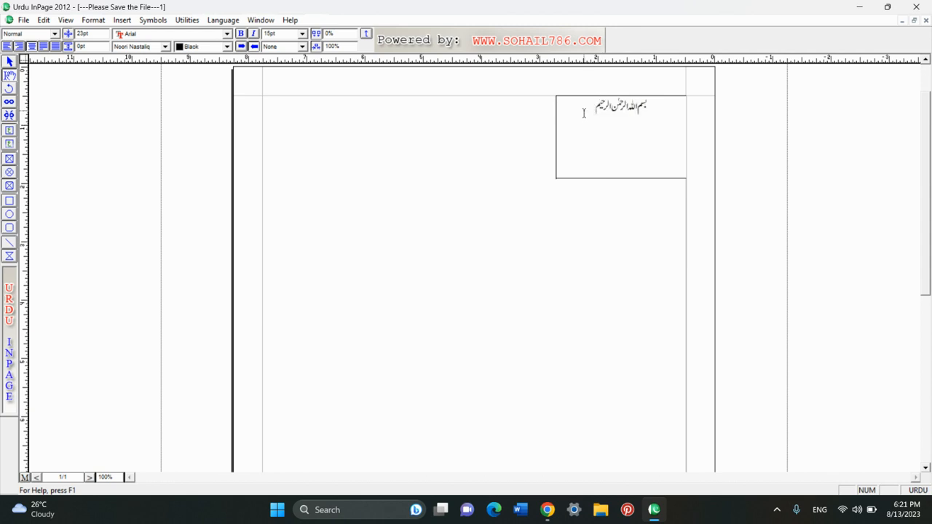
pyautogui.press('Return')
# - Type the title مختصرالقدوری on the new line under Bismillah
pyautogui.write('ق')
pyautogui.press('BackSpace')
pyautogui.write('ا')
pyautogui.press('BackSpace')
pyautogui.write('مختصرالقدوری')
# - Set the title in Bombay Black at 22pt
pyautogui.hotkey('shift', 'Home')
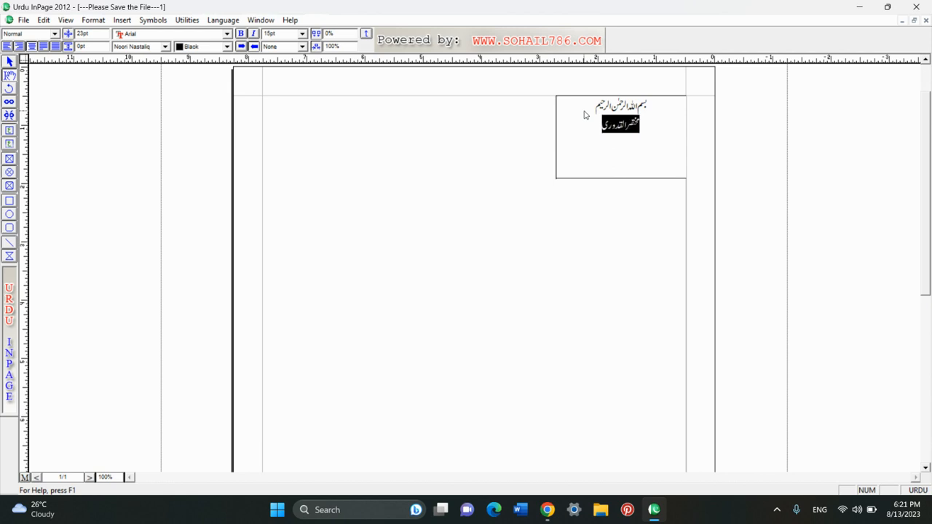
pyautogui.click(152, 48)
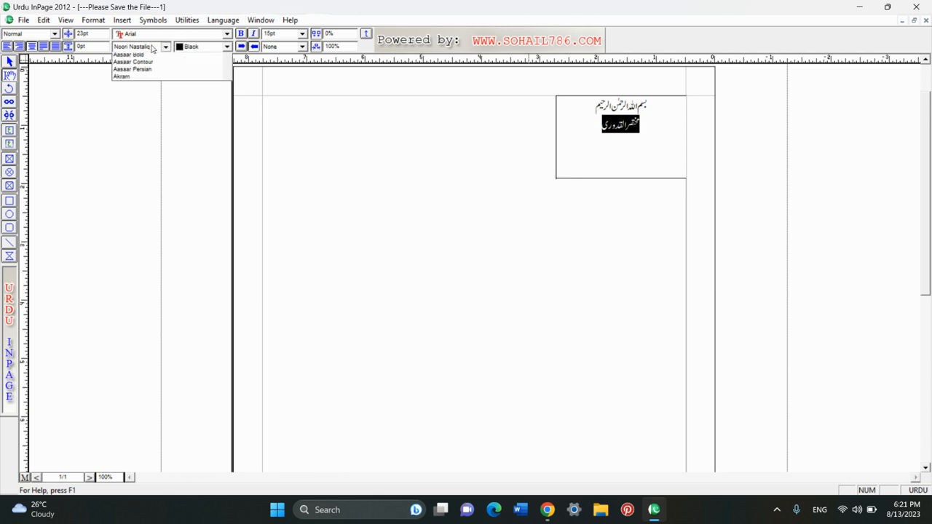
pyautogui.scroll(-4, 153, 51)
pyautogui.click(152, 56)
pyautogui.click(151, 48)
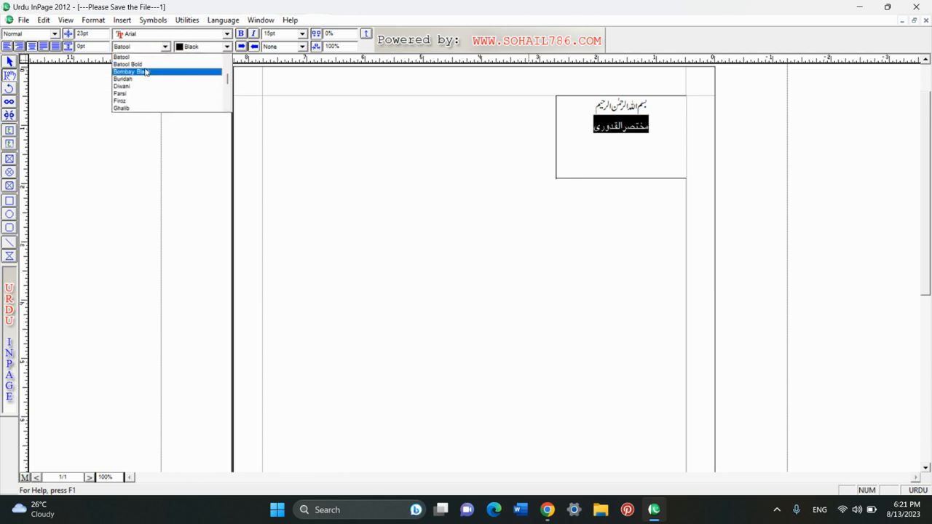
pyautogui.click(147, 72)
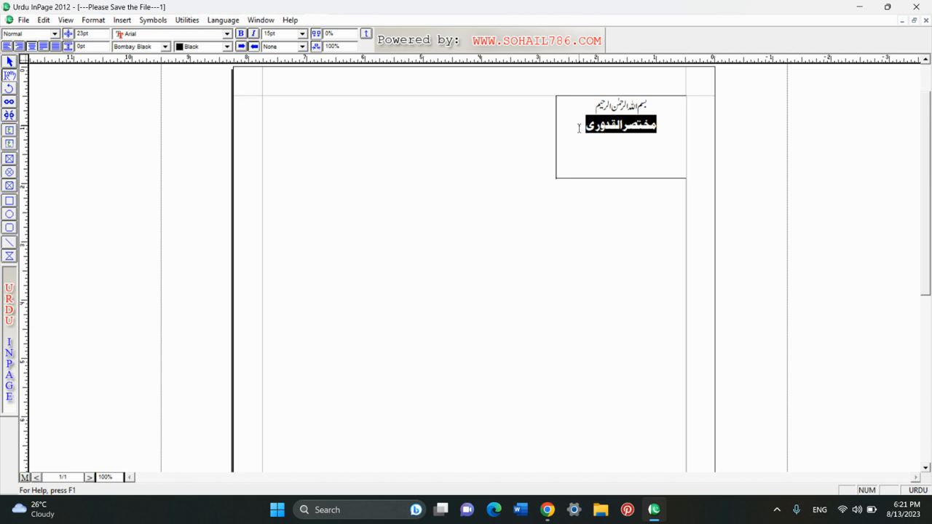
pyautogui.hotkey('ctrl', 'shift', '.')
pyautogui.hotkey('ctrl', 'shift', '.')
pyautogui.hotkey('ctrl', 'shift', '.')
pyautogui.hotkey('ctrl', 'shift', '.')
pyautogui.hotkey('ctrl', 'shift', '.')
pyautogui.hotkey('ctrl', 'shift', '.')
pyautogui.hotkey('ctrl', 'shift', '.')
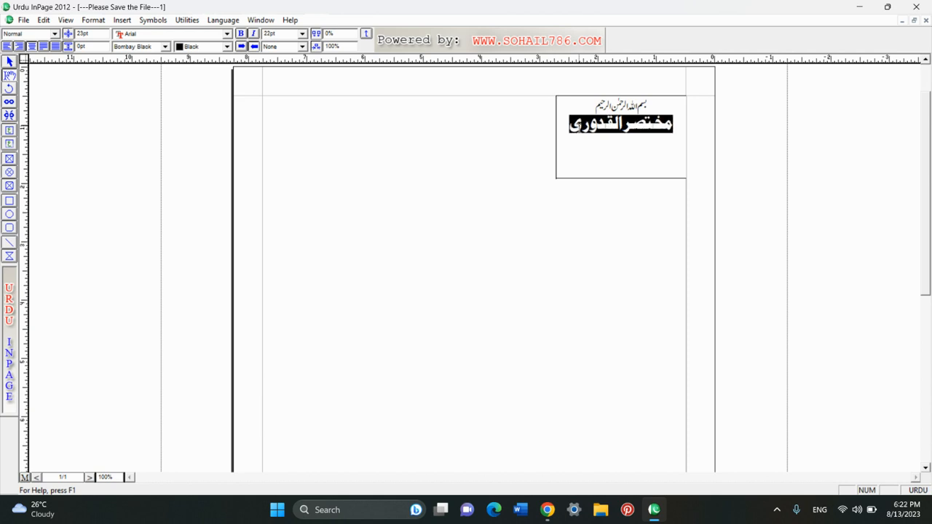
pyautogui.hotkey('ctrl', 'shift', '.')
pyautogui.hotkey('ctrl', 'shift', '.')
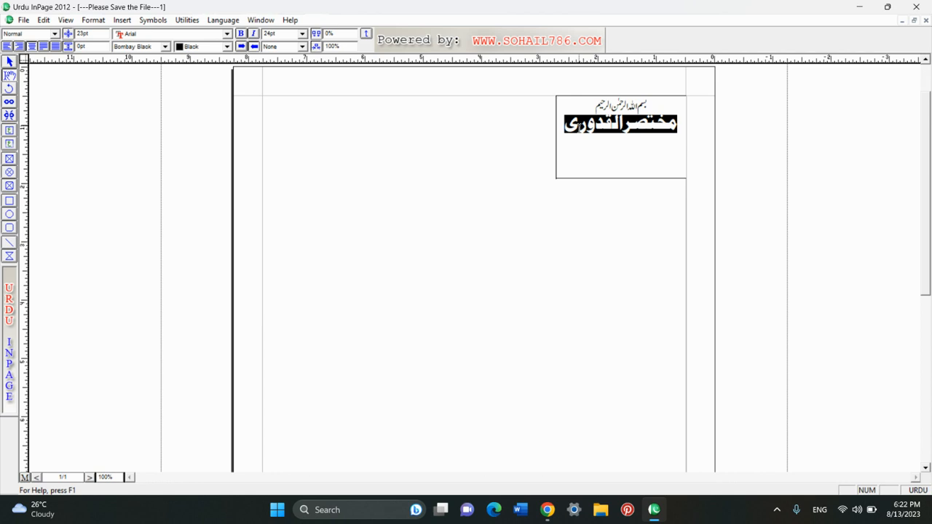
pyautogui.hotkey('ctrl', 'shift', ',')
pyautogui.hotkey('ctrl', 'shift', ',')
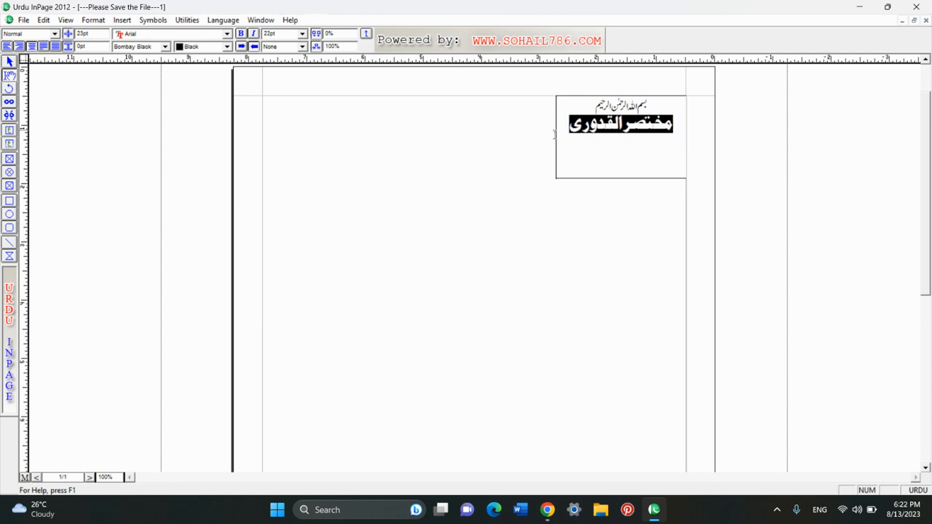
# - Give the مختصرالقدوری title 30pt line spacing and add an empty line beneath it
pyautogui.doubleClick(102, 34)
pyautogui.write('30')
pyautogui.press('Return')
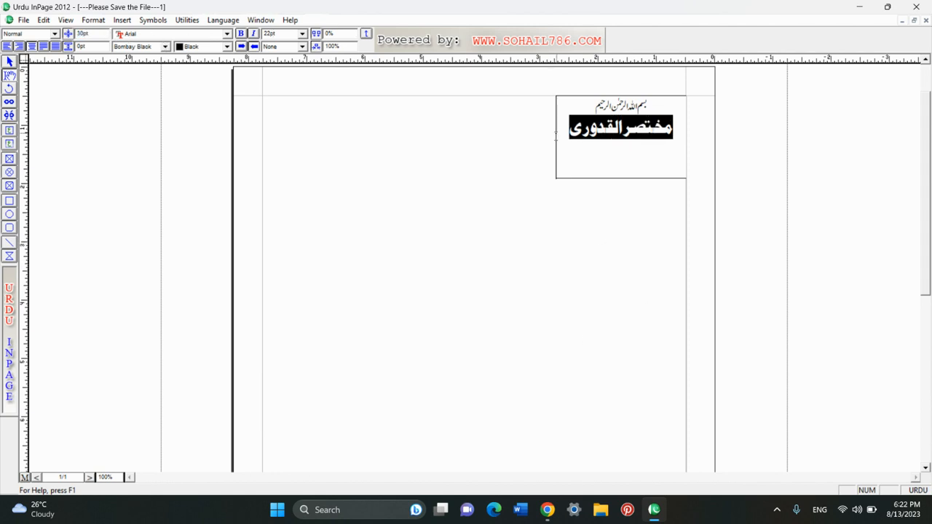
pyautogui.click(568, 129)
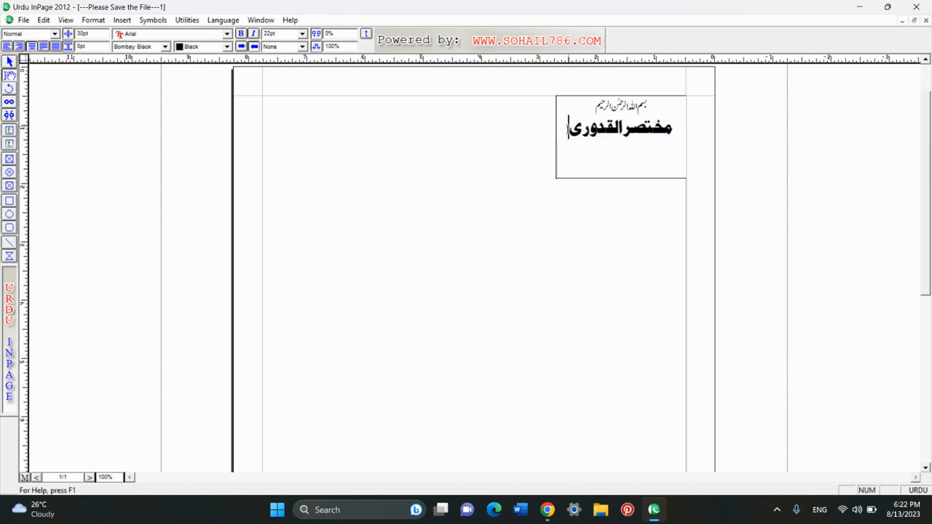
pyautogui.moveTo(568, 129); pyautogui.dragTo(722, 152)
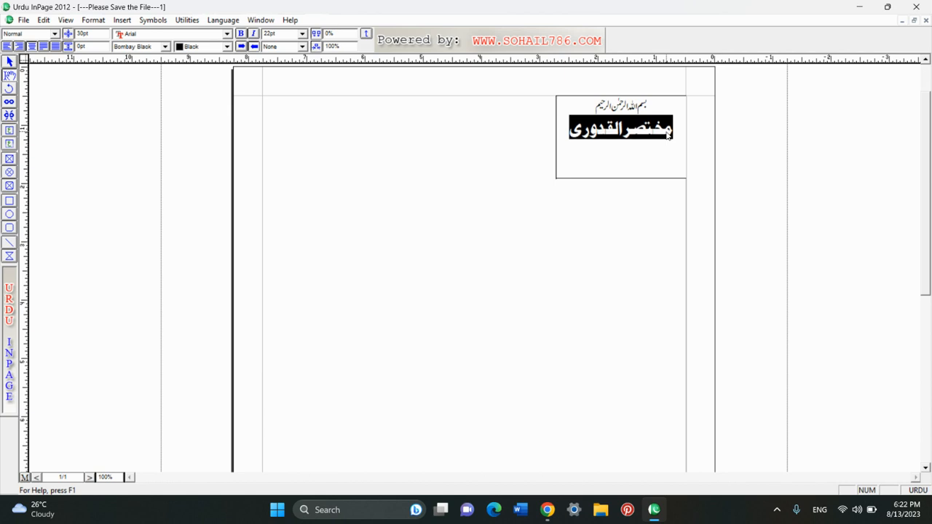
pyautogui.click(569, 131)
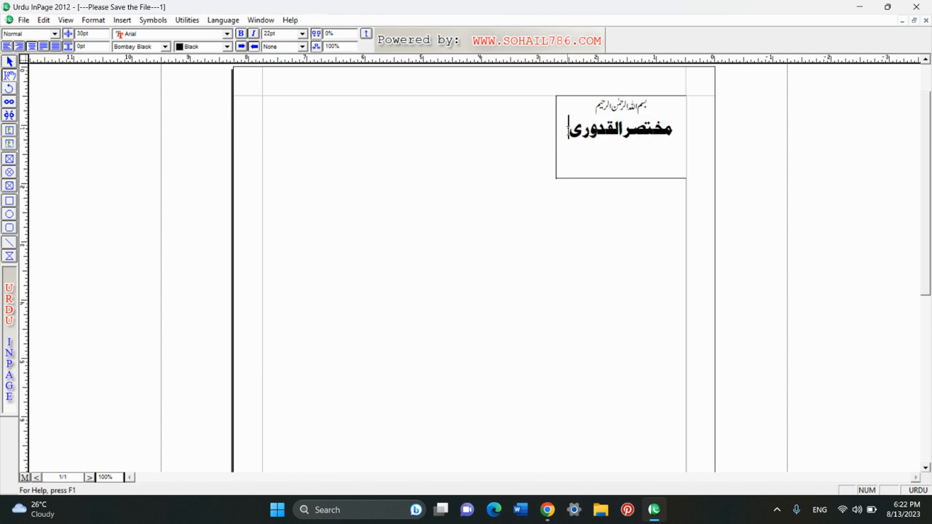
pyautogui.press('Return')
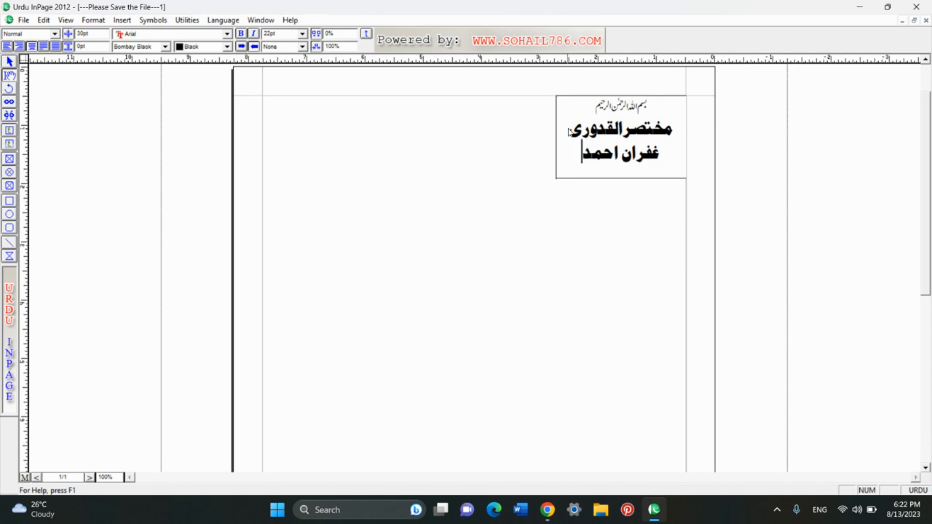
# - Type the author's name on the new line beneath the title and select it
pyautogui.hotkey('shift', 'Home')
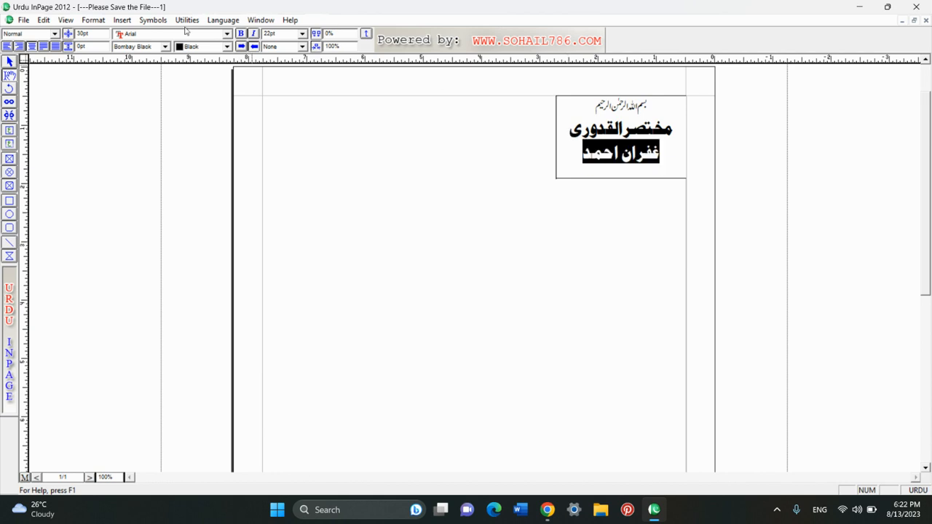
# - Try Noori Nastaliq and Batool on the author line, sizing it to 17pt
pyautogui.click(148, 48)
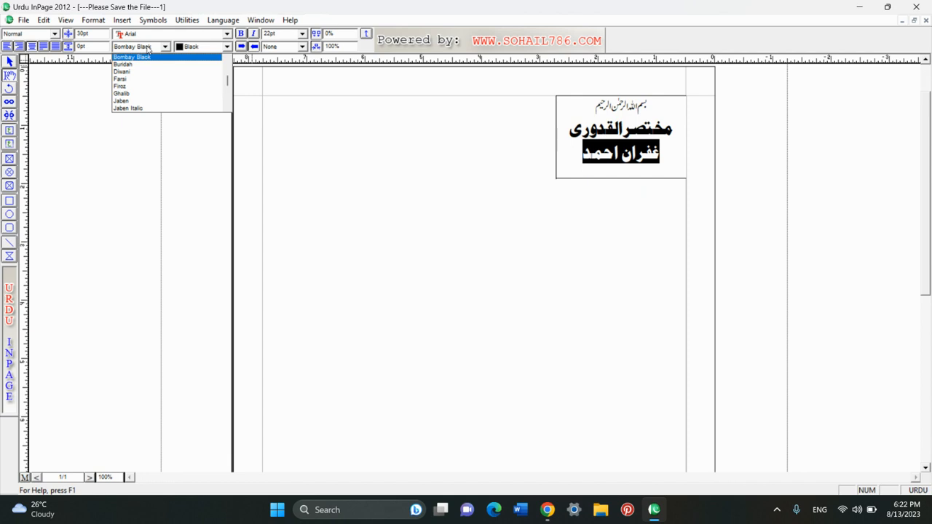
pyautogui.press('n')
pyautogui.press('Return')
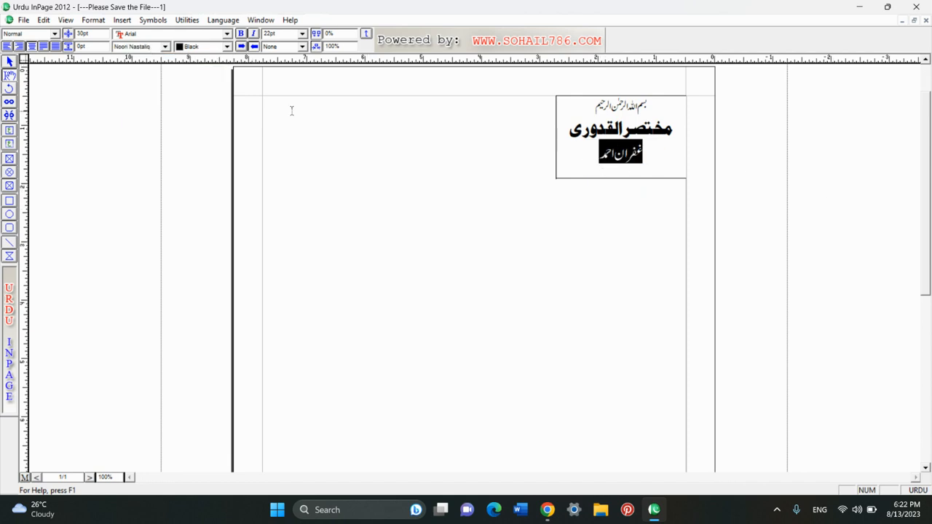
pyautogui.doubleClick(276, 33)
pyautogui.write('15')
pyautogui.press('Return')
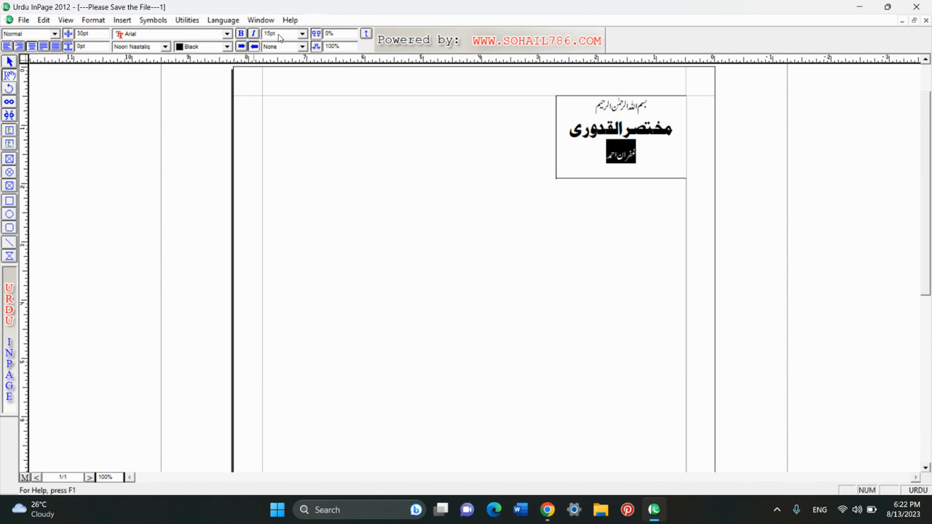
pyautogui.doubleClick(266, 34)
pyautogui.write('17')
pyautogui.press('Return')
pyautogui.click(129, 49)
pyautogui.press('b')
pyautogui.press('Return')
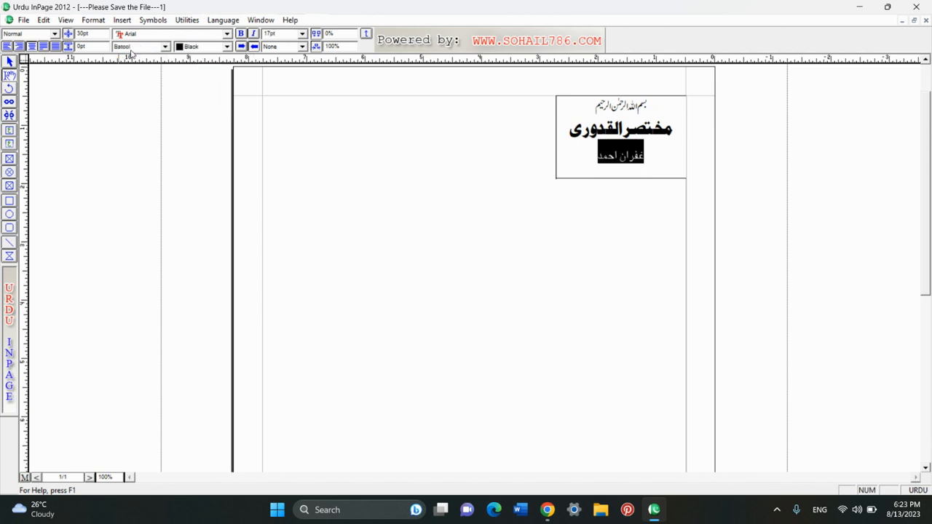
pyautogui.click(584, 166)
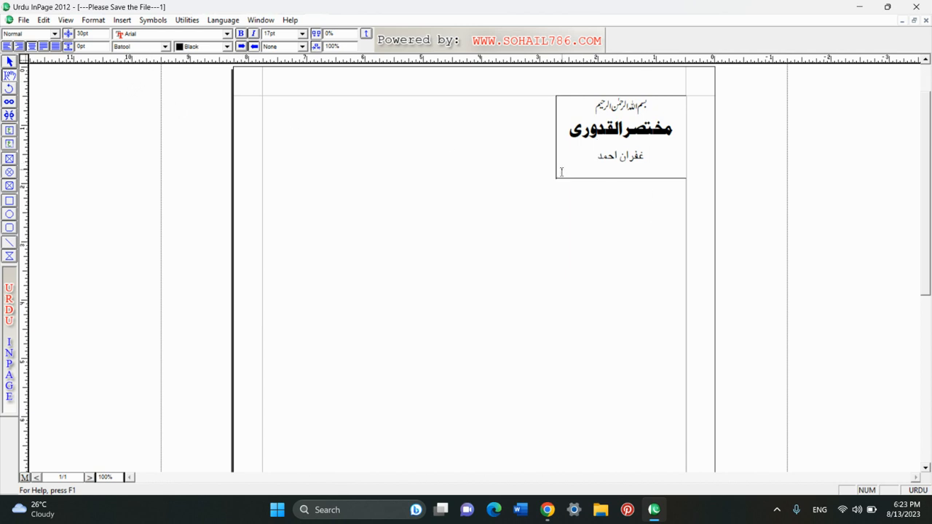
# - Set the author line in Batool Bold with 25pt line spacing
pyautogui.moveTo(598, 165); pyautogui.dragTo(671, 168)
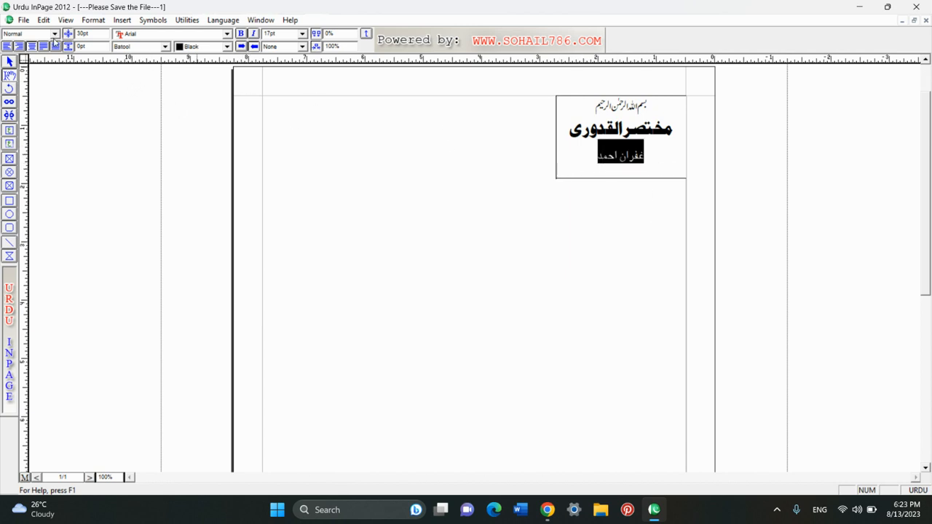
pyautogui.click(135, 46)
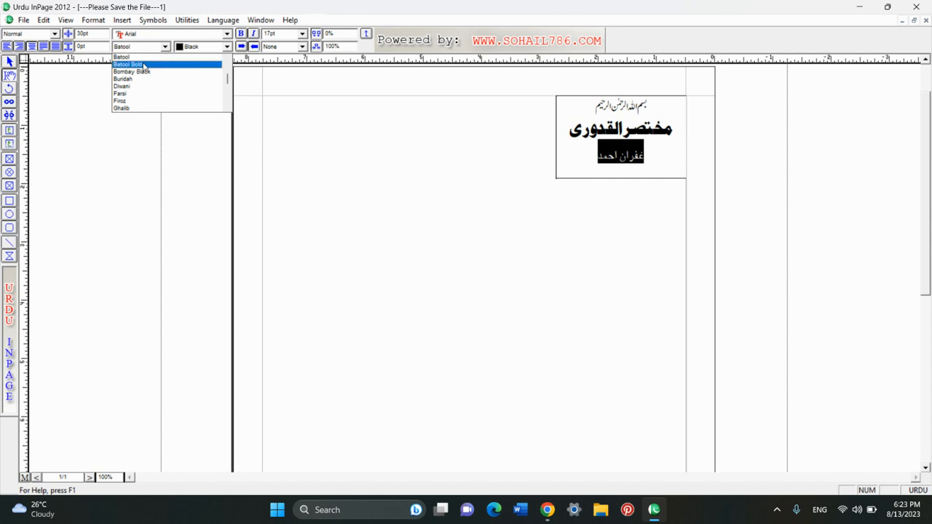
pyautogui.click(142, 64)
pyautogui.click(597, 157)
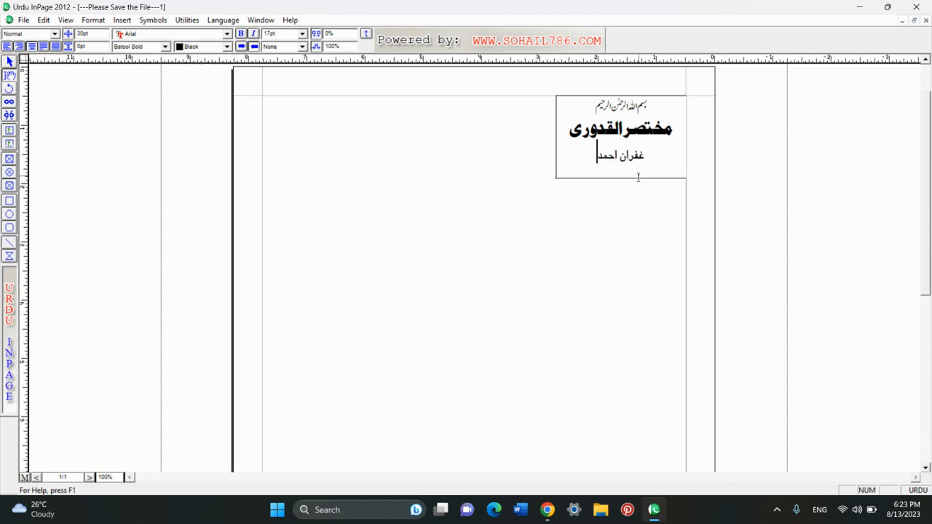
pyautogui.moveTo(598, 158); pyautogui.dragTo(666, 162)
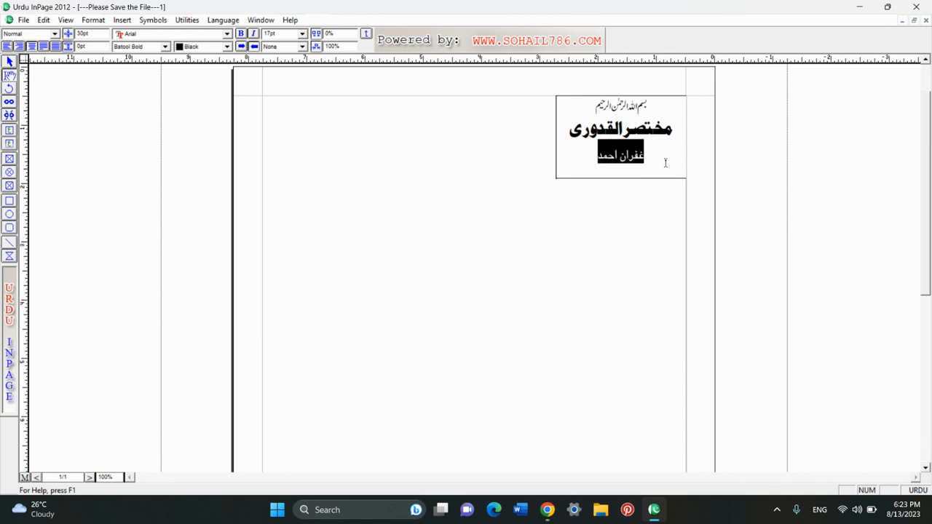
pyautogui.doubleClick(83, 33)
pyautogui.write('25')
pyautogui.press('Return')
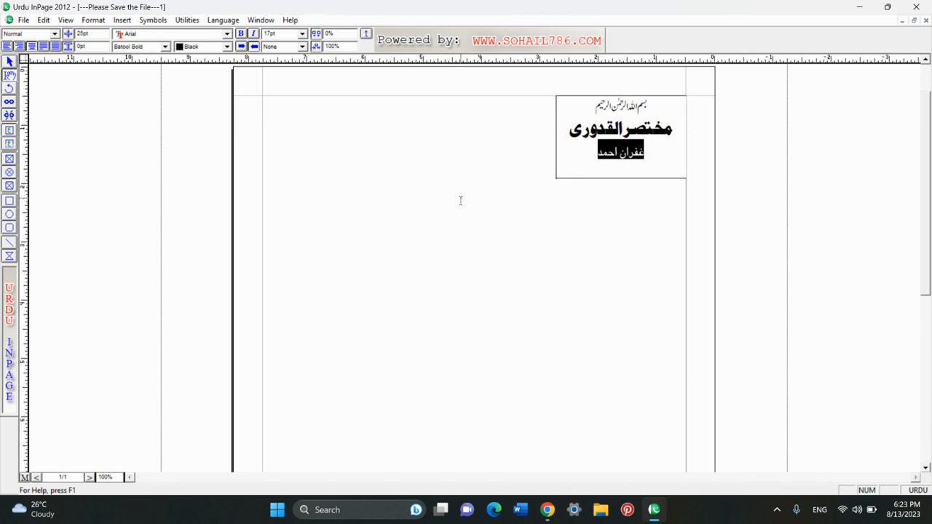
pyautogui.click(600, 151)
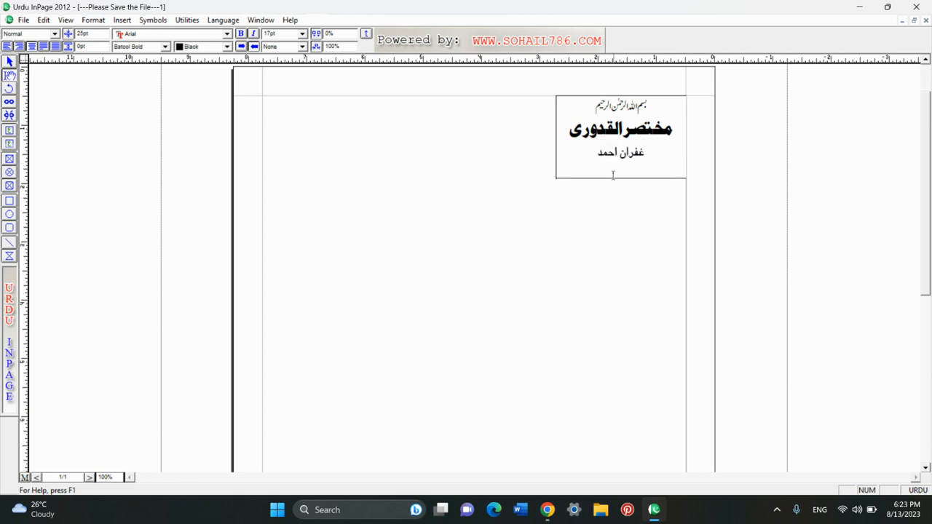
pyautogui.click(9, 63)
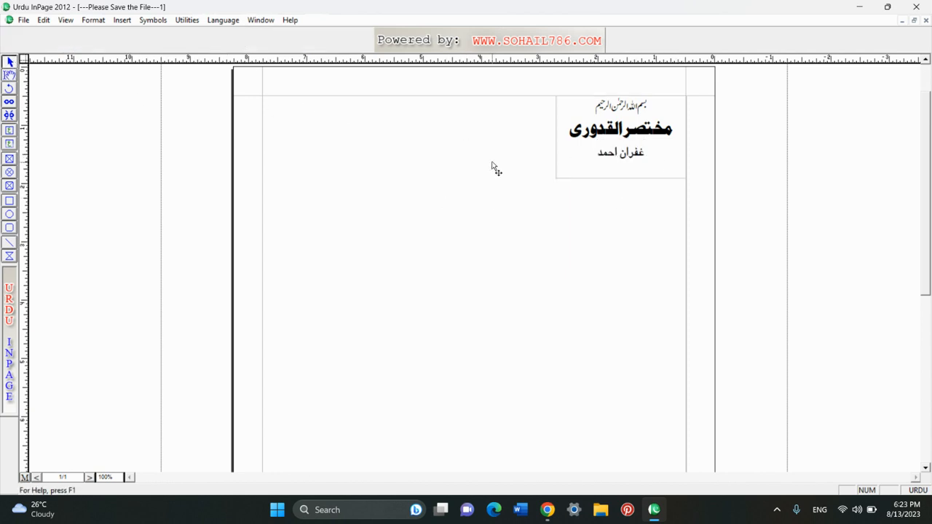
# - Give the label's text box a dashed border with a 3pt line weight
pyautogui.click(606, 172)
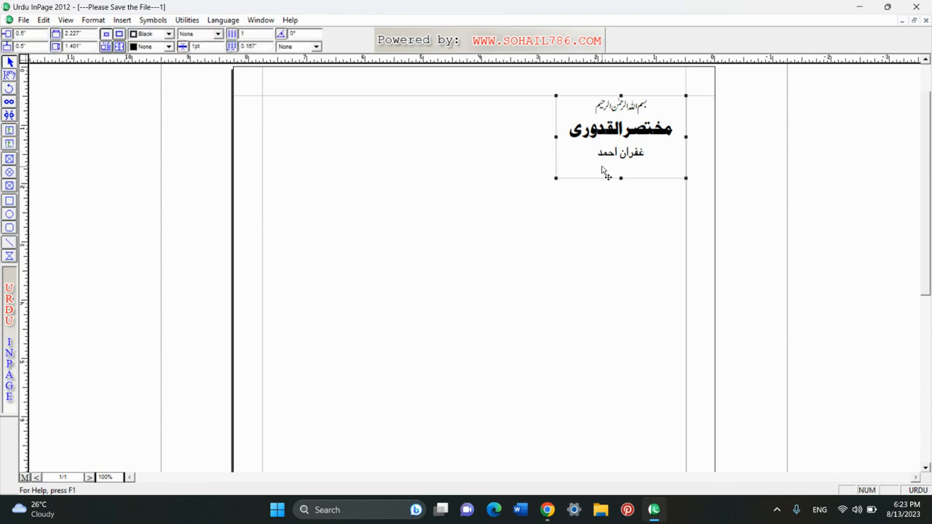
pyautogui.click(195, 34)
pyautogui.scroll(-2, 195, 59)
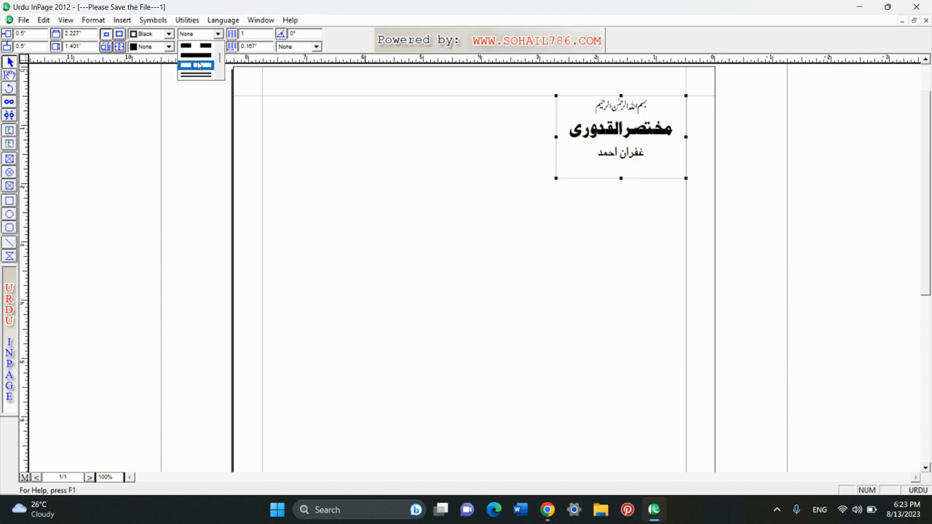
pyautogui.click(197, 64)
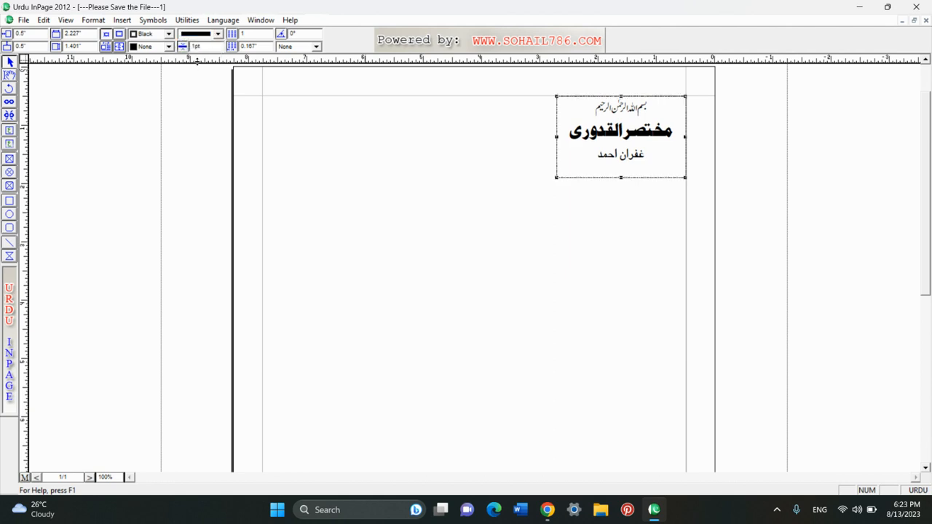
pyautogui.doubleClick(214, 47)
pyautogui.write('3')
pyautogui.press('Return')
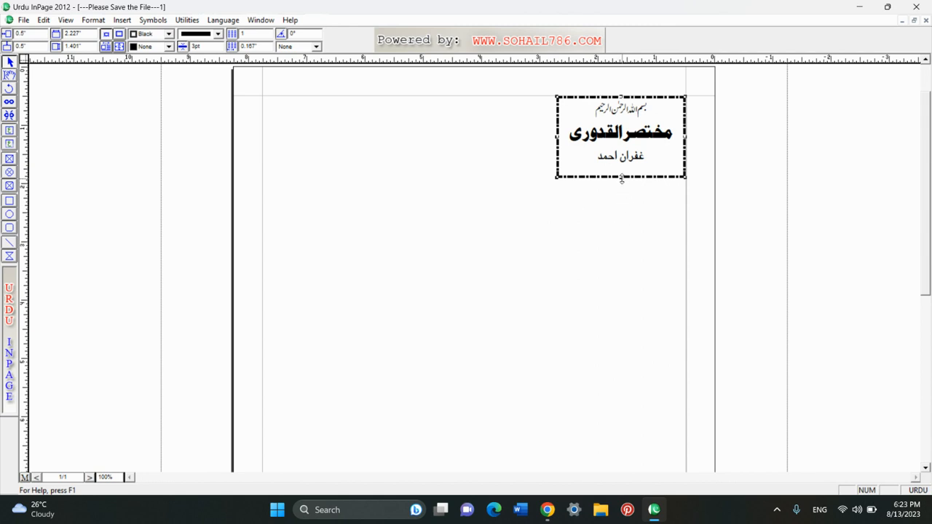
# - Shorten the label box to fit its three lines, then reselect it
pyautogui.moveTo(621, 178); pyautogui.dragTo(621, 175)
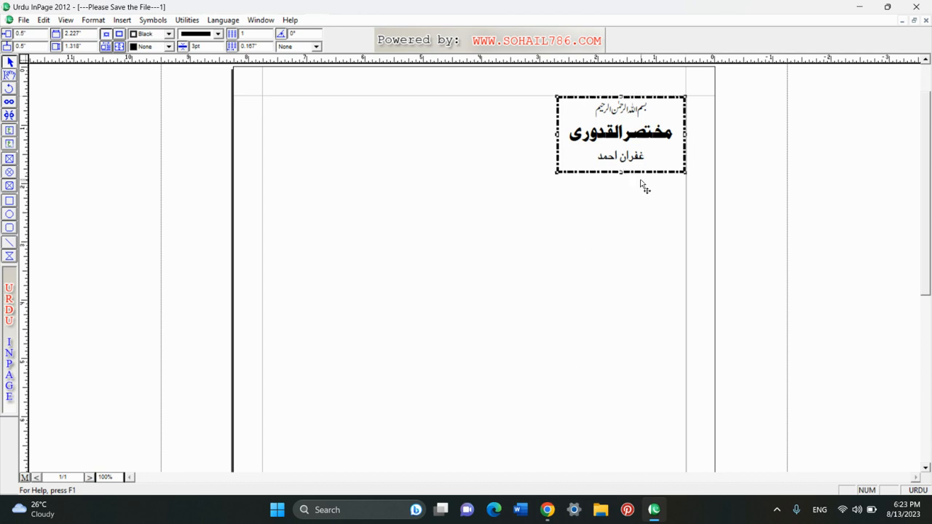
pyautogui.click(541, 193)
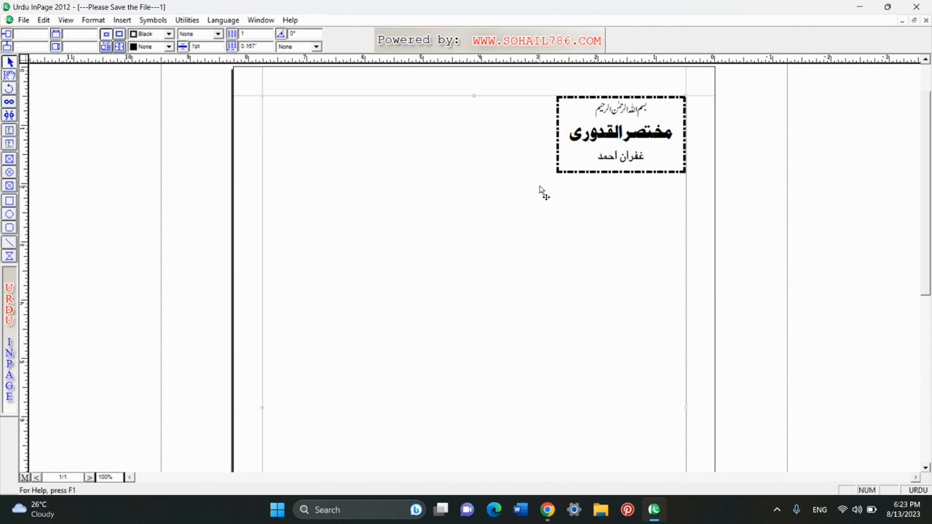
pyautogui.click(596, 131)
# - Select the dashed label and use Edit > Duplicate to make 7 rows by 3 columns
pyautogui.click(159, 160)
pyautogui.click(44, 20)
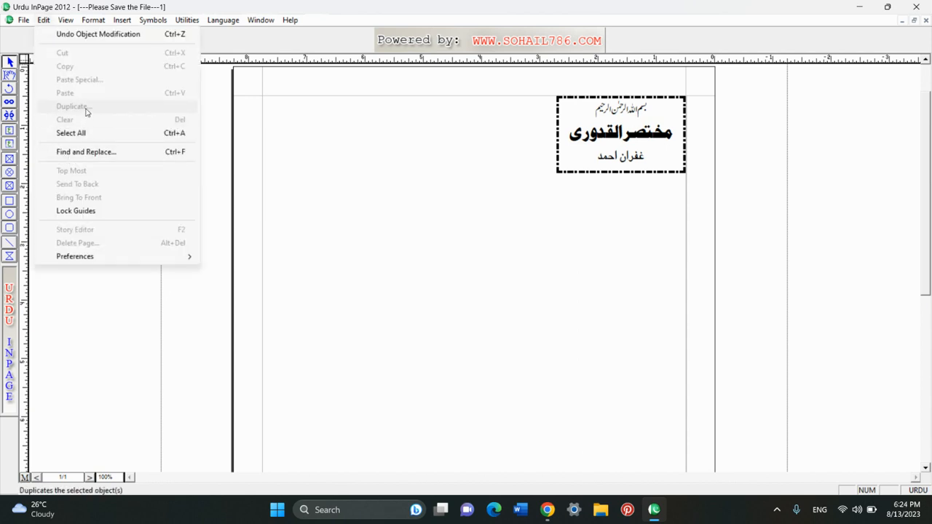
pyautogui.click(298, 166)
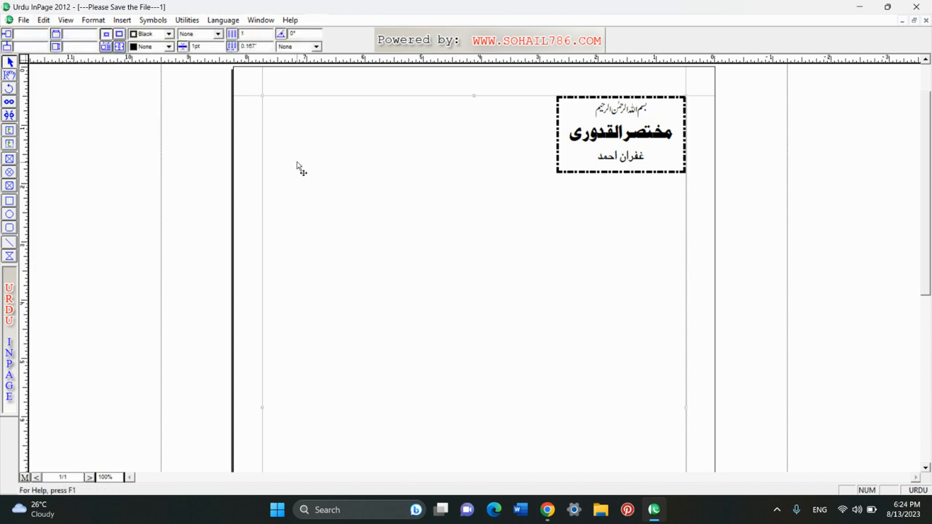
pyautogui.click(335, 171)
pyautogui.click(648, 142)
pyautogui.click(43, 20)
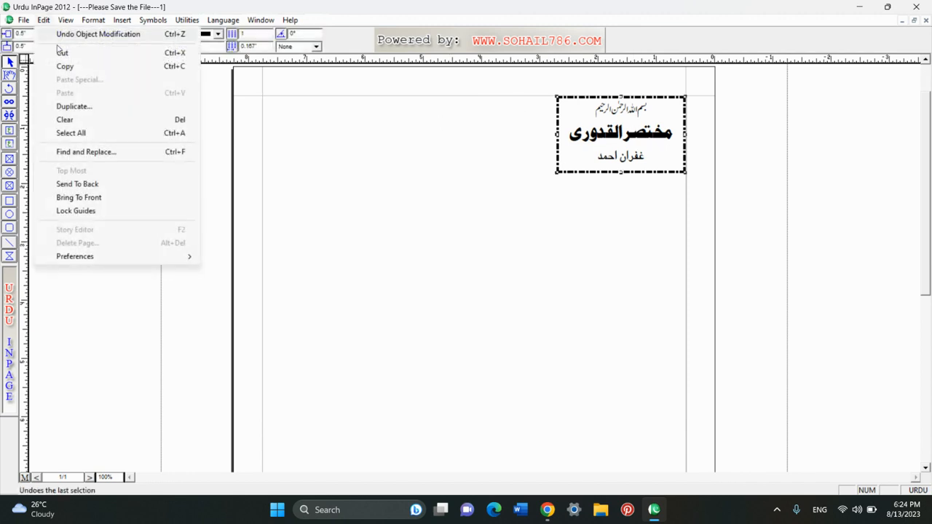
pyautogui.click(102, 107)
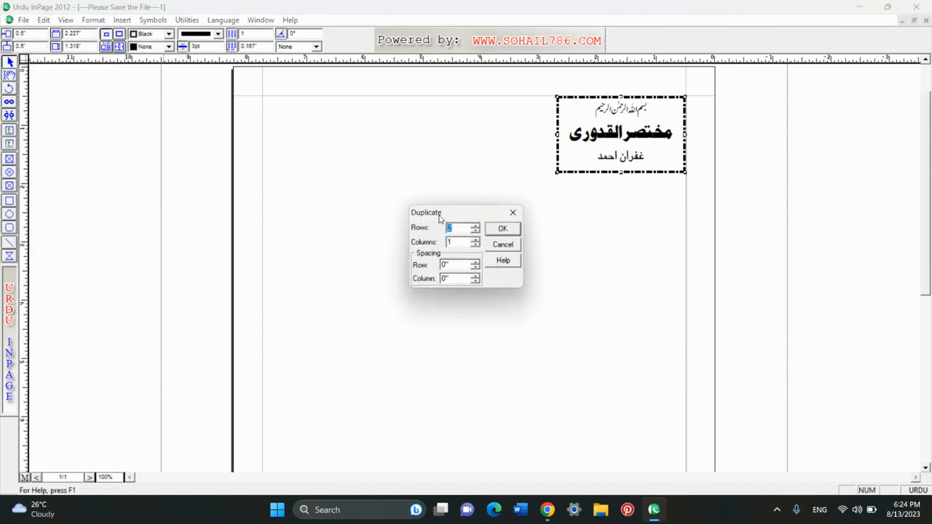
pyautogui.moveTo(440, 216); pyautogui.dragTo(438, 181)
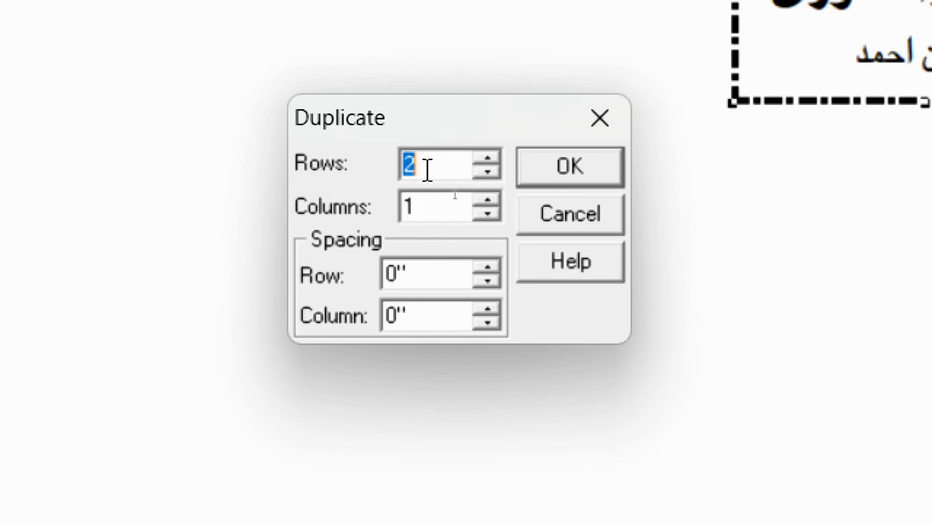
pyautogui.write('7')
pyautogui.press('Tab')
pyautogui.write('3')
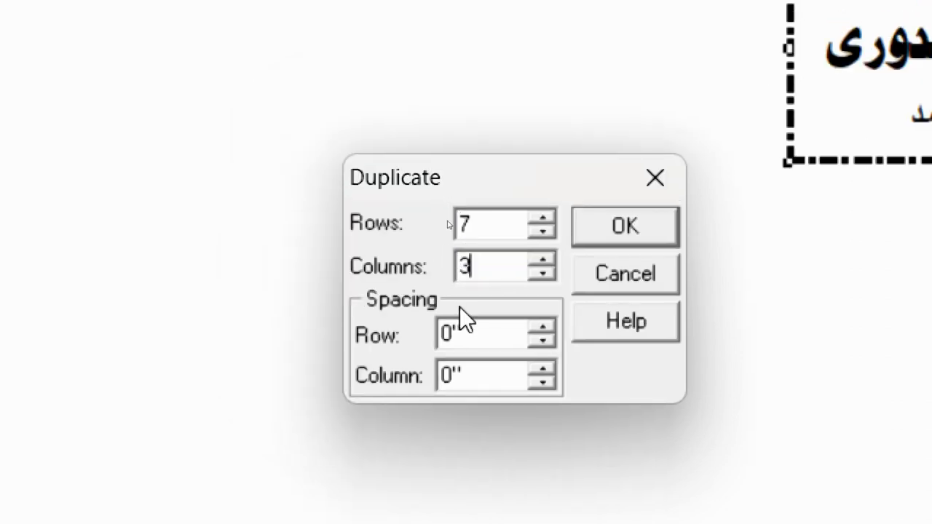
pyautogui.click(627, 222)
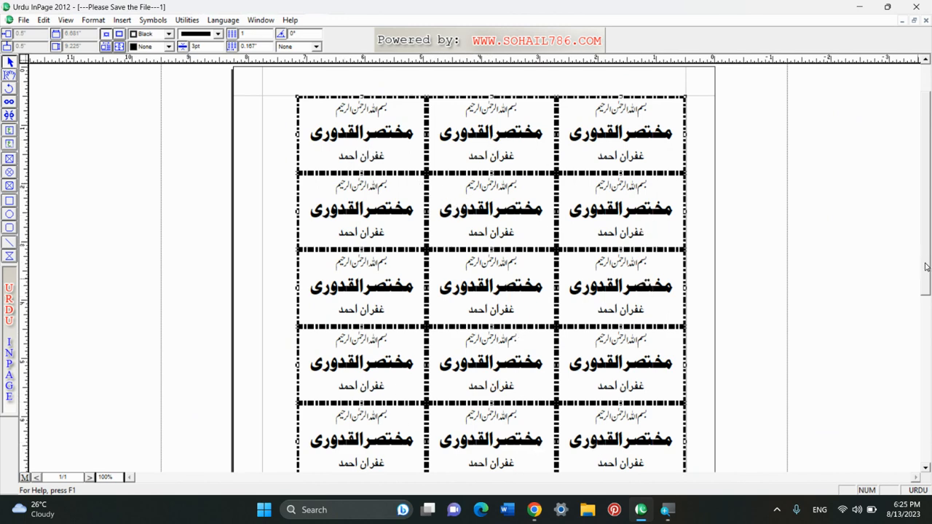
pyautogui.moveTo(928, 267); pyautogui.dragTo(924, 241)
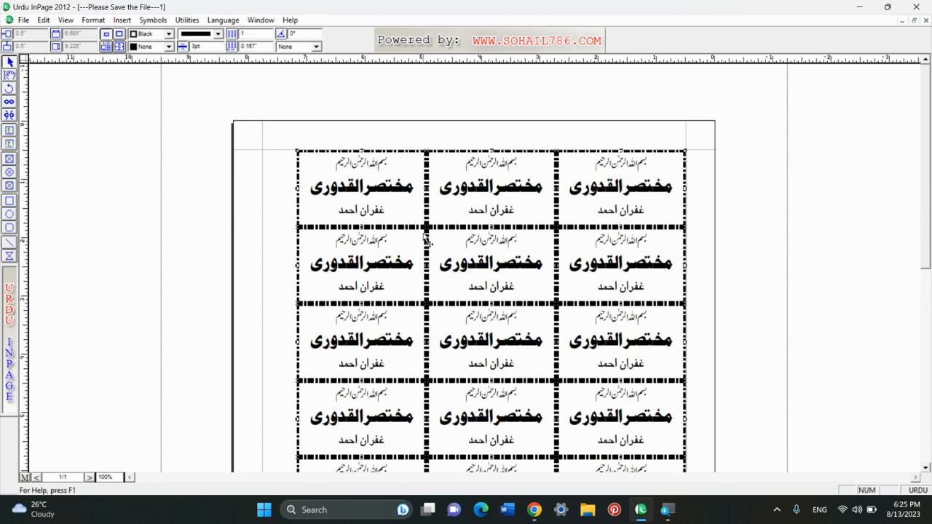
pyautogui.click(528, 110)
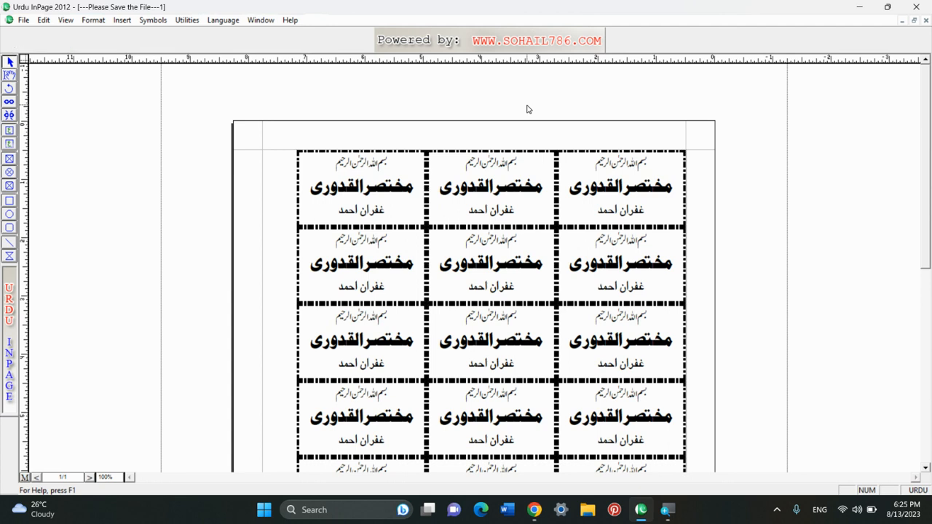
pyautogui.click(357, 196)
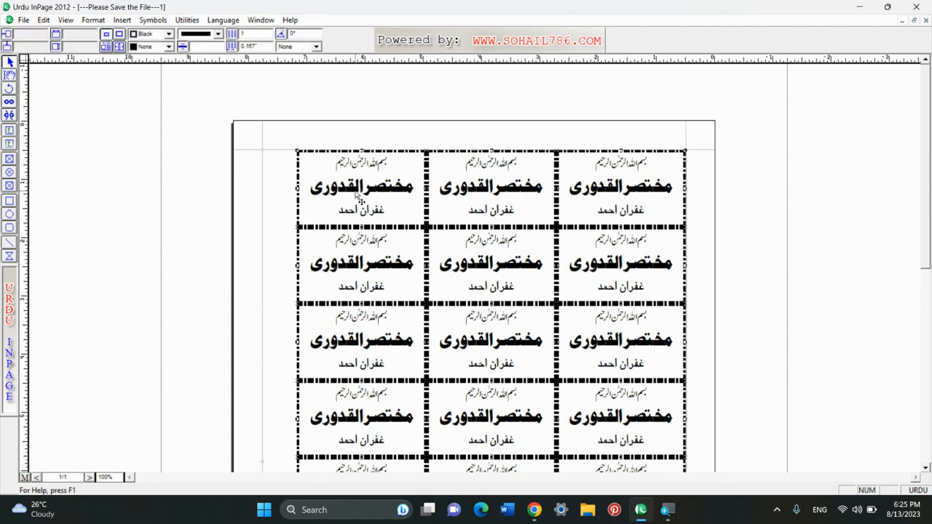
pyautogui.click(188, 119)
pyautogui.moveTo(188, 119); pyautogui.dragTo(762, 440)
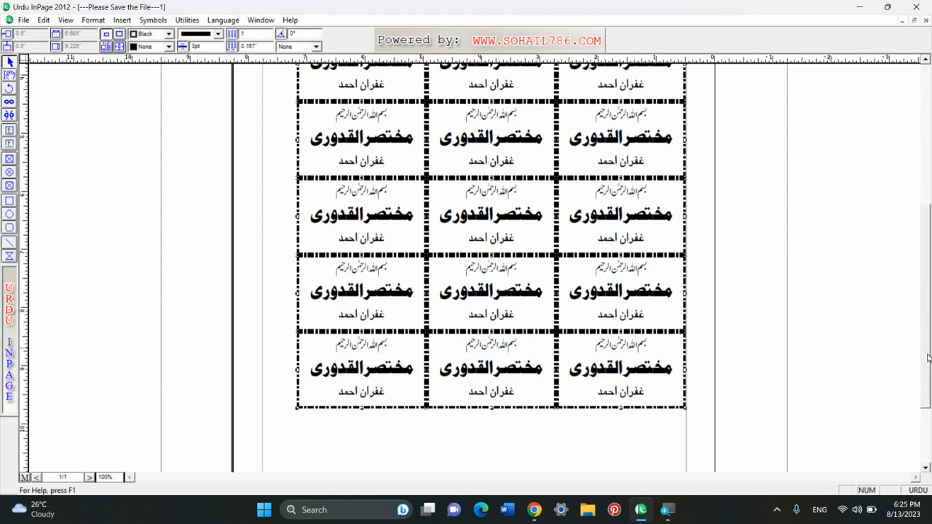
pyautogui.moveTo(929, 357); pyautogui.dragTo(929, 217)
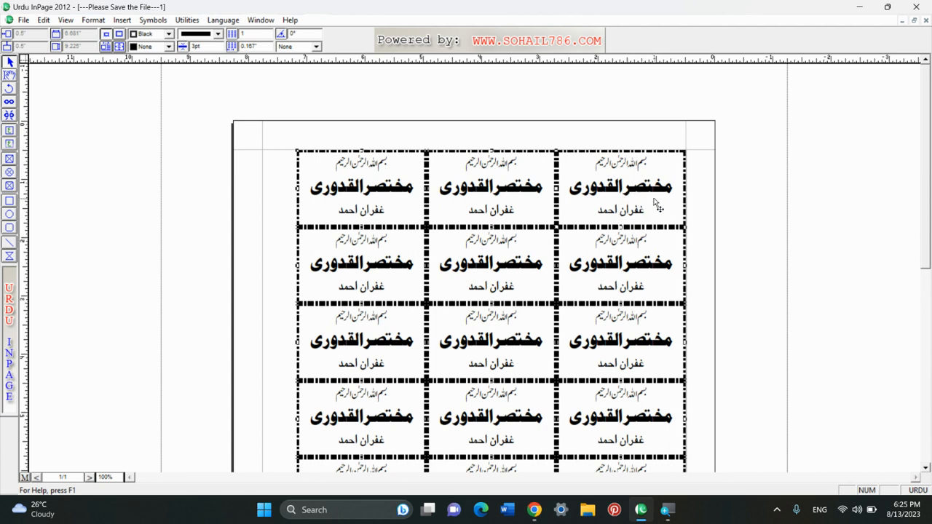
# - Delete the earlier copies and re-duplicate the original label with row spacing set to 0
pyautogui.press('Delete')
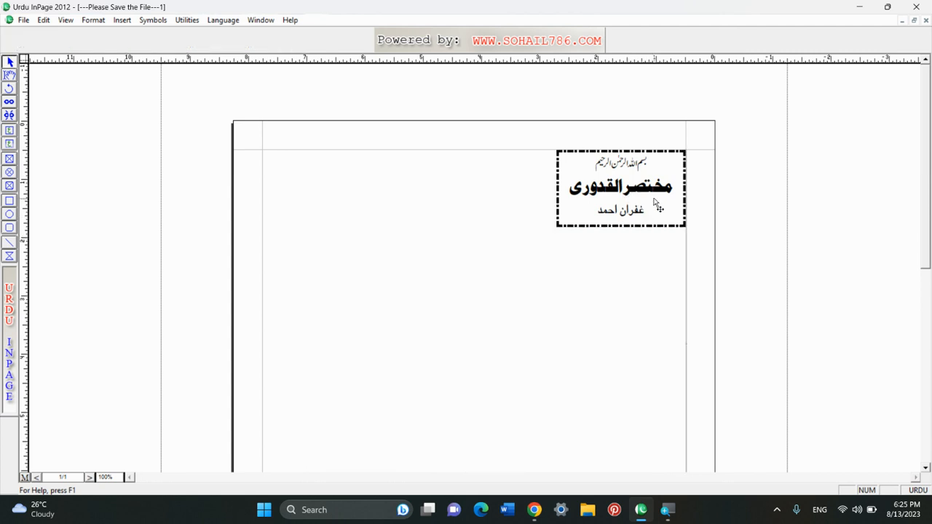
pyautogui.click(597, 193)
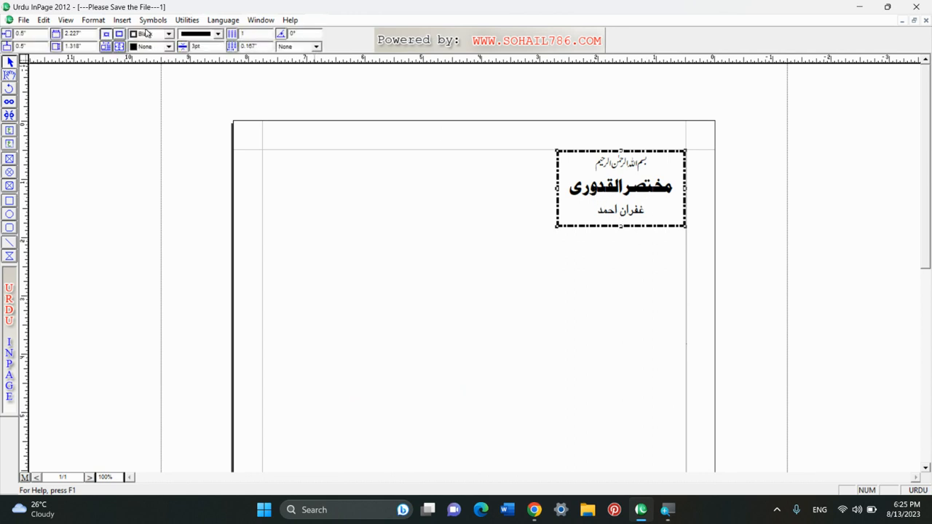
pyautogui.click(44, 20)
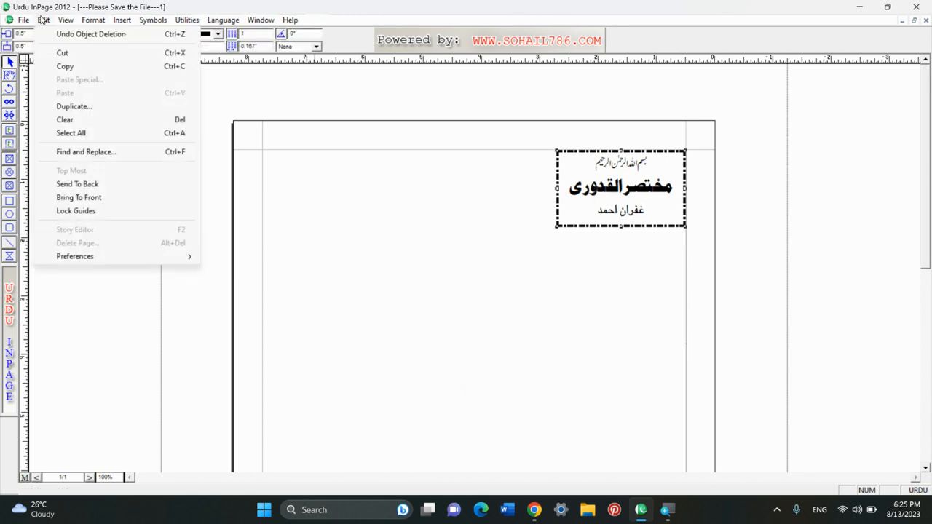
pyautogui.click(92, 107)
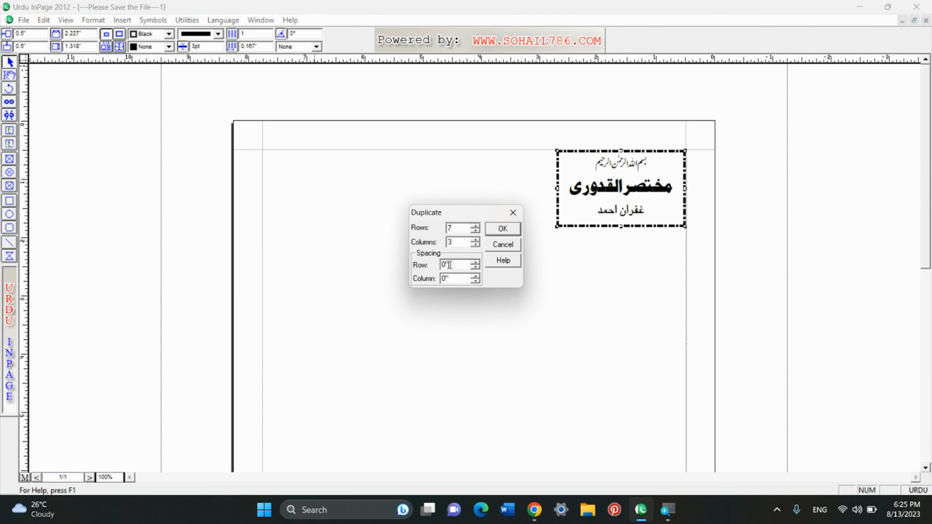
pyautogui.doubleClick(450, 265)
pyautogui.write('0')
pyautogui.click(492, 232)
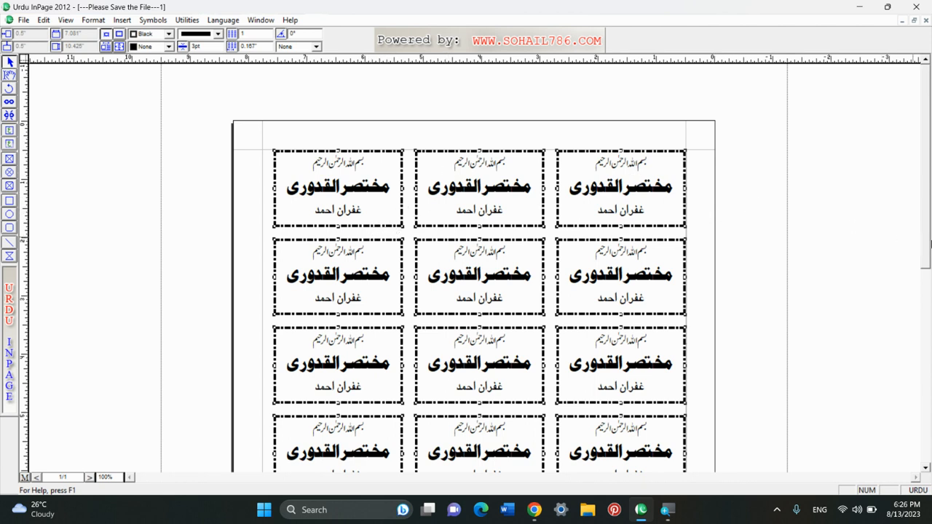
# - Change the top-middle label's title to 'شرح الوقایۃ' with the Text tool
pyautogui.moveTo(925, 242); pyautogui.dragTo(895, 181)
pyautogui.click(9, 75)
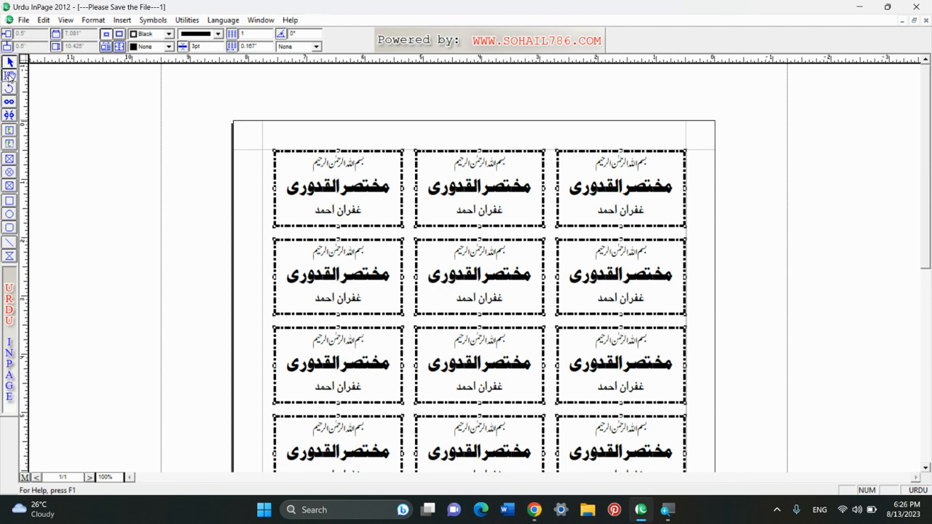
pyautogui.doubleClick(425, 188)
pyautogui.click(427, 187)
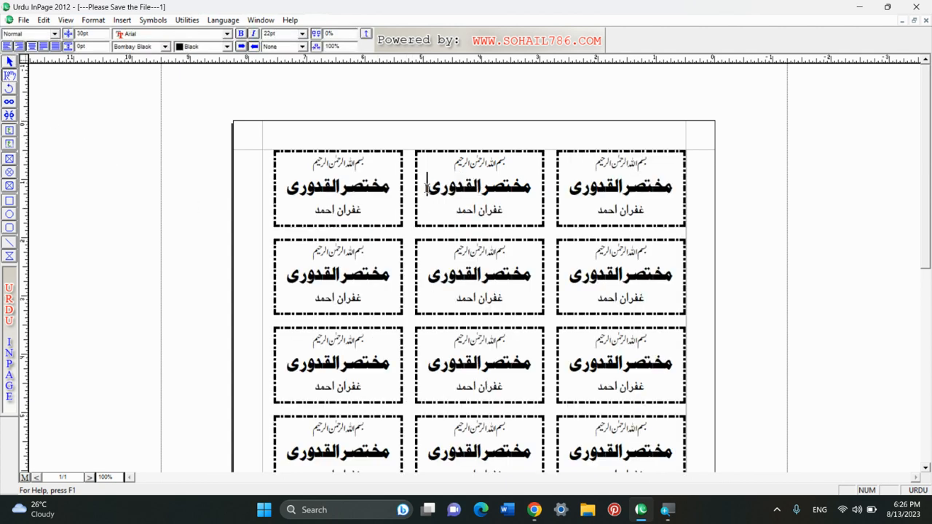
pyautogui.moveTo(426, 188); pyautogui.dragTo(507, 192)
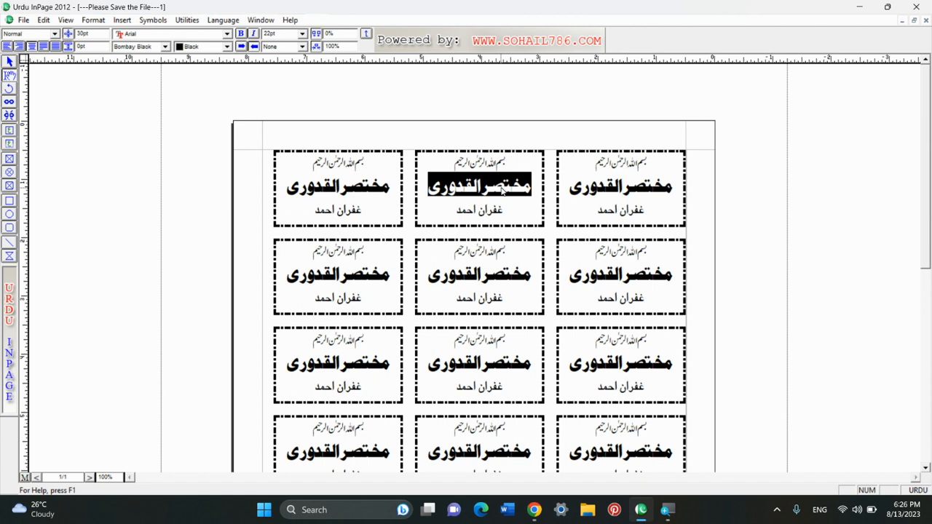
pyautogui.write('ش')
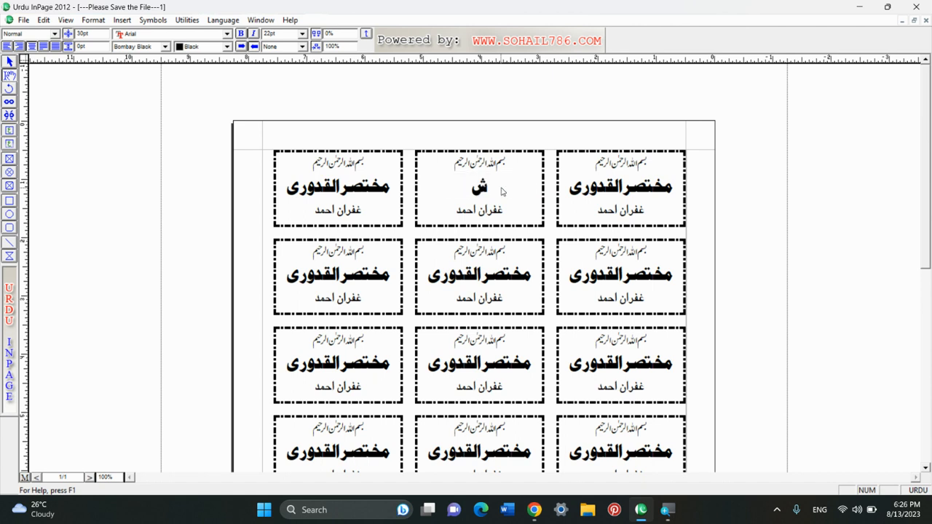
pyautogui.write('رح الو')
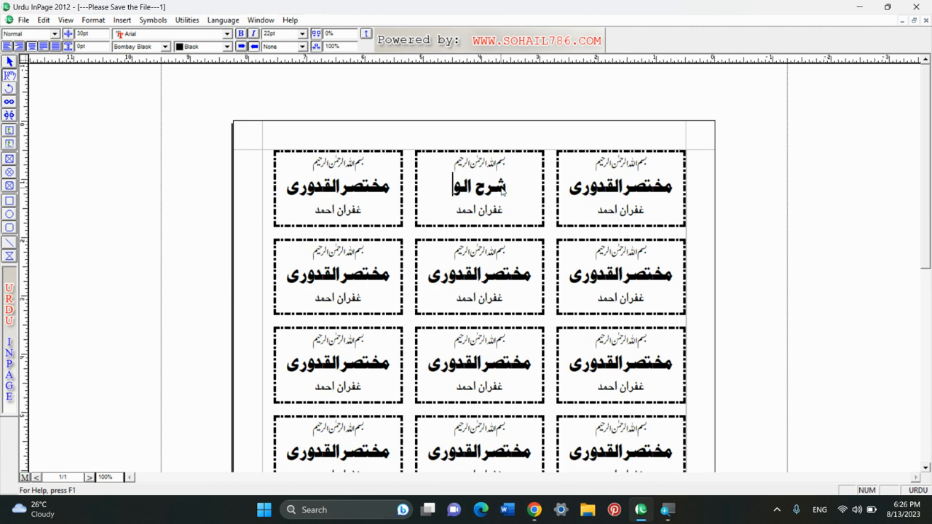
pyautogui.write('قای')
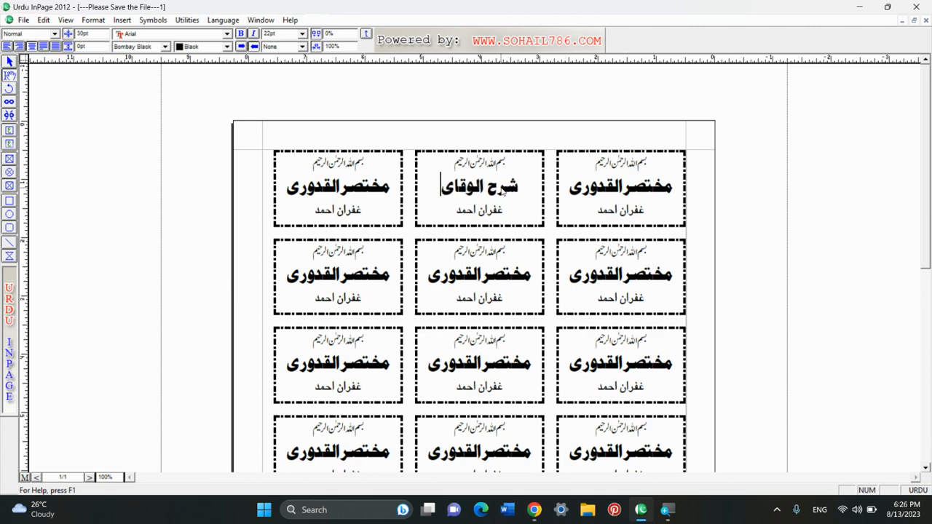
pyautogui.write('ۃ')
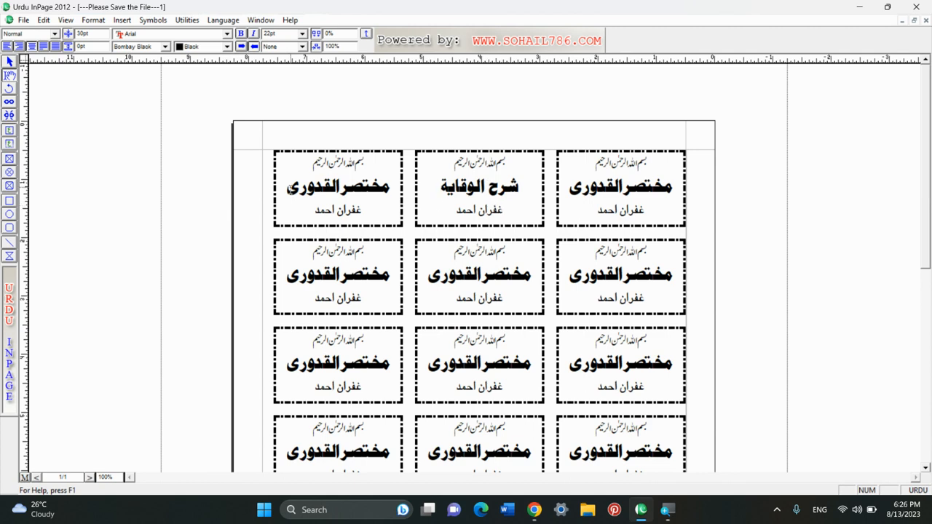
# - Change the top-left label's title to 'شرح جامی' and return to the Pointer tool
pyautogui.moveTo(290, 190); pyautogui.dragTo(387, 200)
pyautogui.moveTo(284, 190); pyautogui.dragTo(369, 204)
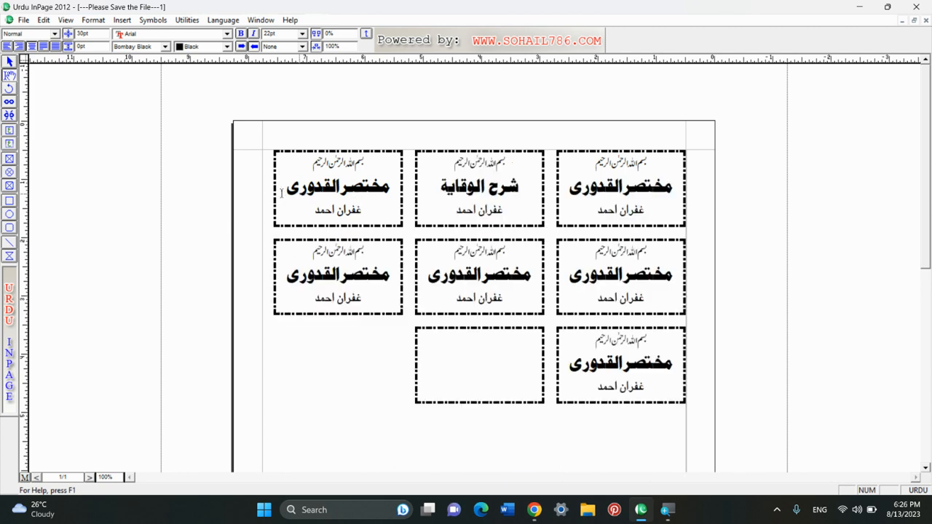
pyautogui.moveTo(286, 188); pyautogui.dragTo(392, 195)
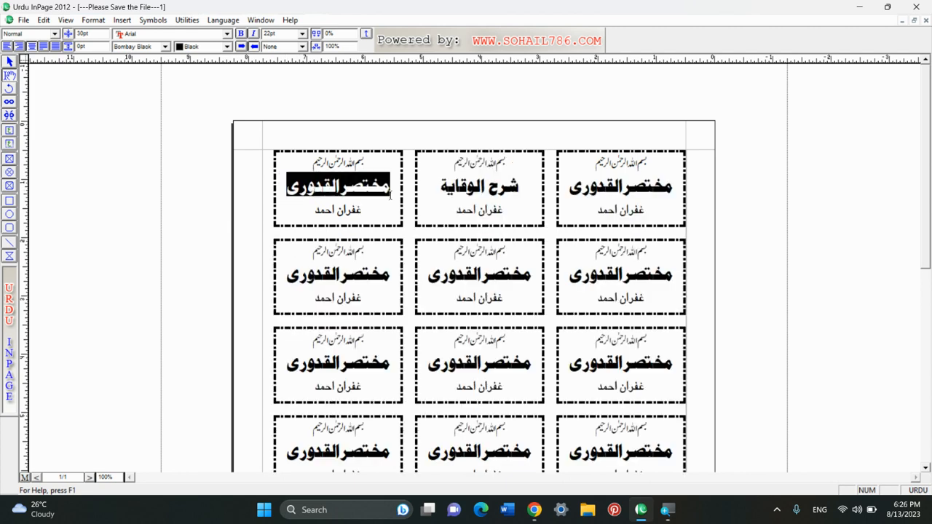
pyautogui.write('شر')
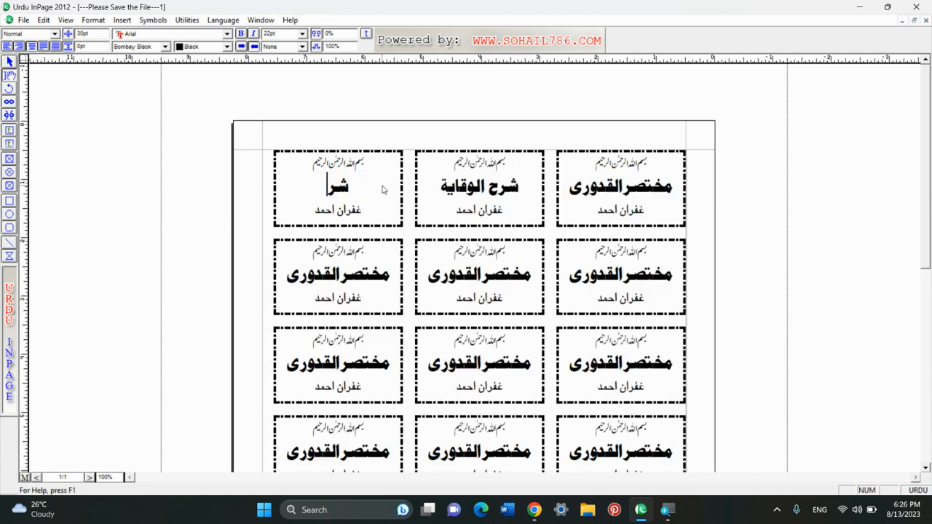
pyautogui.write('ح جامی')
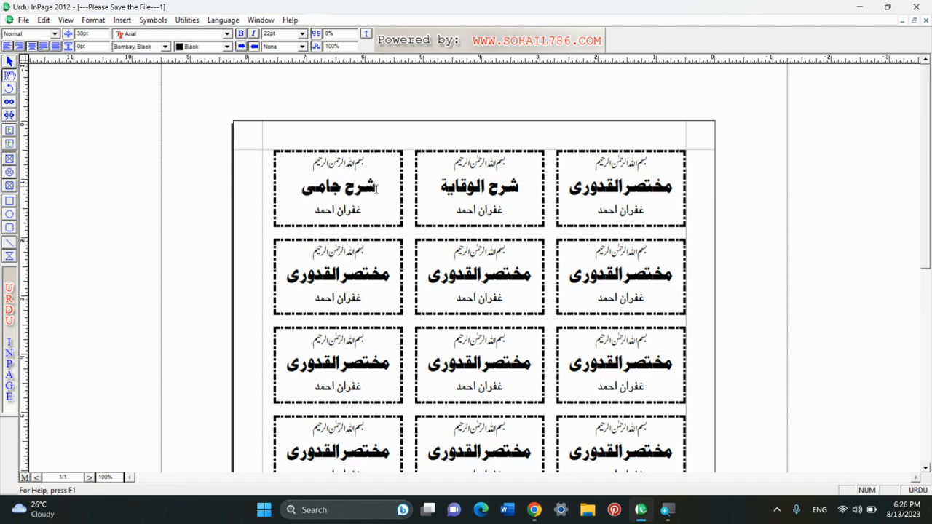
pyautogui.click(340, 211)
pyautogui.click(10, 63)
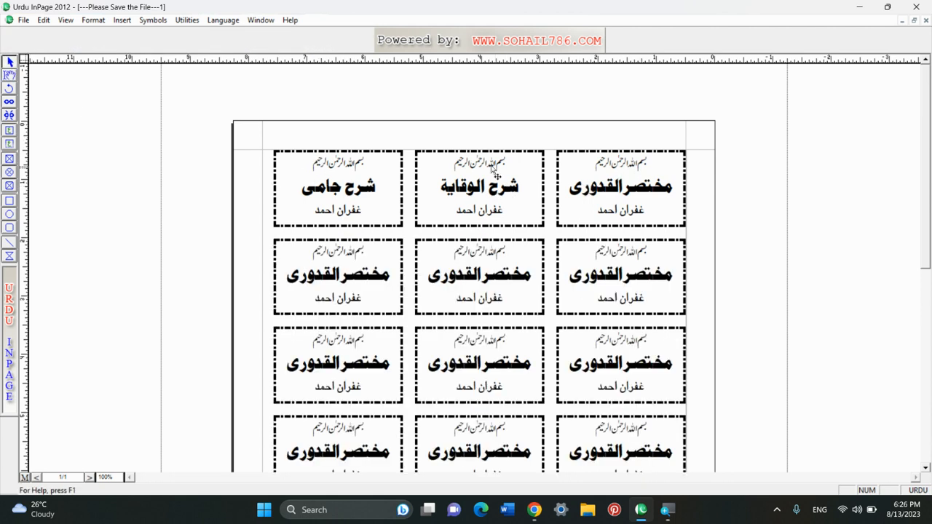
# - Place a vertical guide at the horizontal centre of the page
pyautogui.click(267, 172)
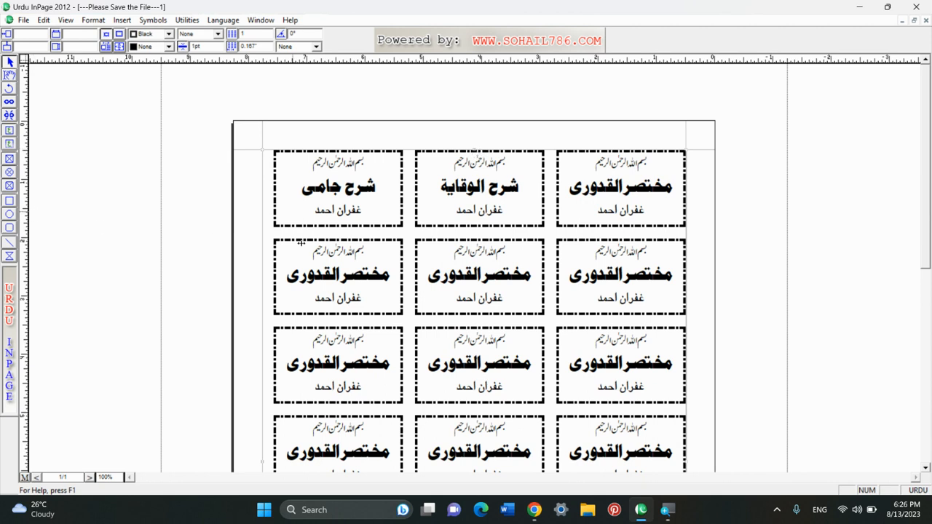
pyautogui.moveTo(300, 242); pyautogui.dragTo(474, 249)
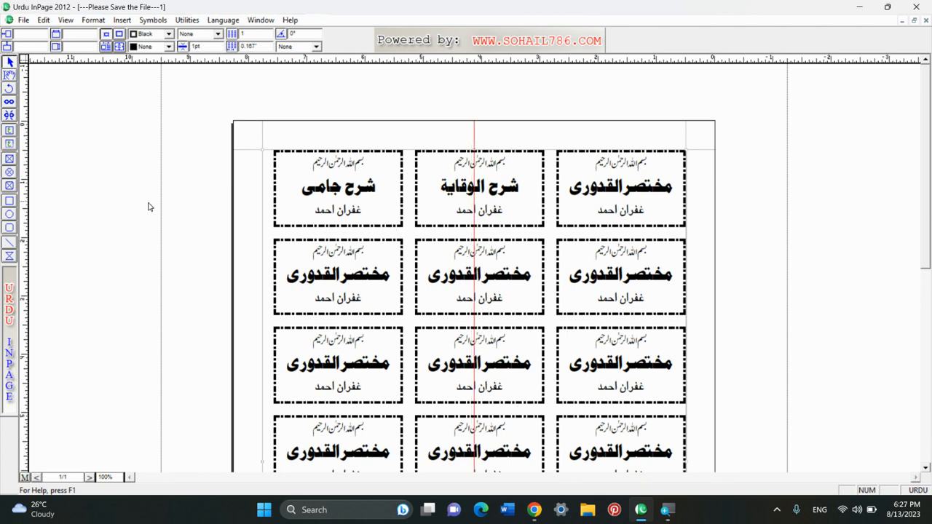
pyautogui.click(125, 139)
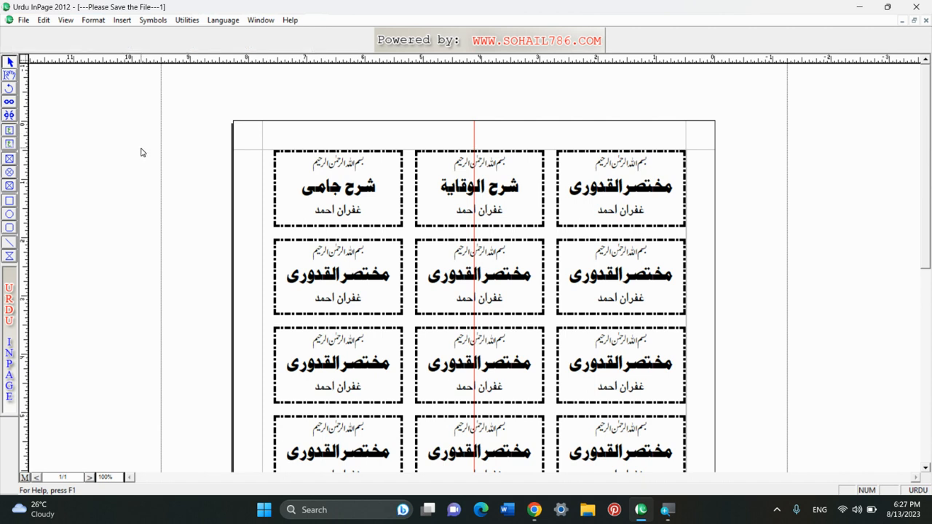
# - Select all label frames with Ctrl+A and shift them until centred on the guide
pyautogui.hotkey('ctrl', 'a')
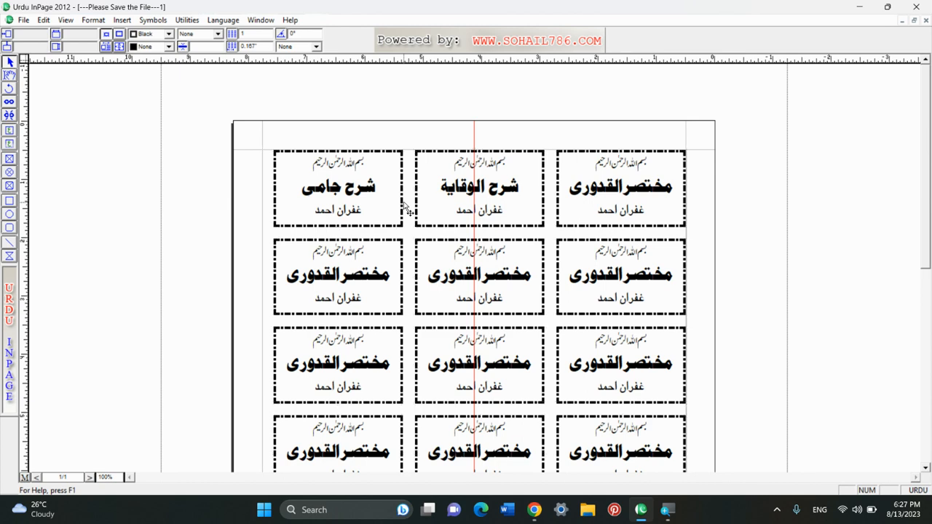
pyautogui.moveTo(426, 204); pyautogui.dragTo(404, 204)
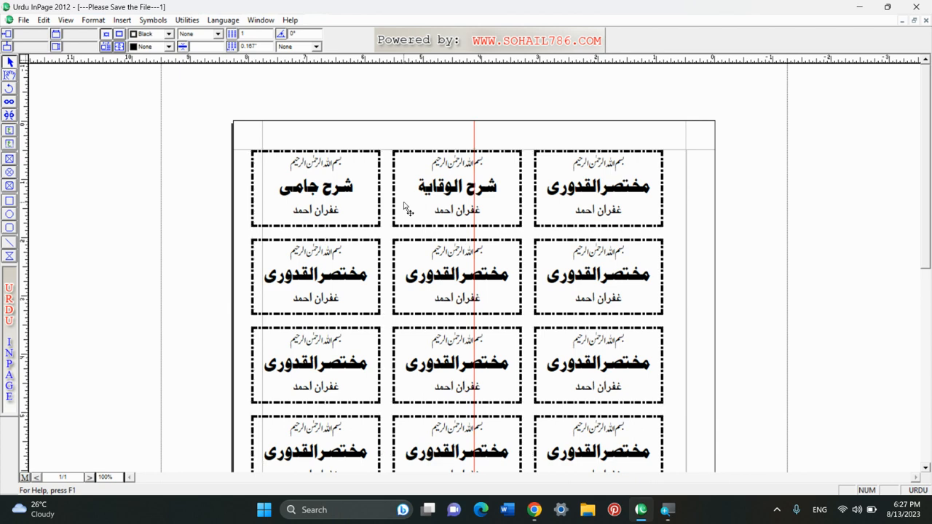
pyautogui.press('Right')
pyautogui.press('Right')
pyautogui.press('Right')
pyautogui.press('Right')
pyautogui.press('Right')
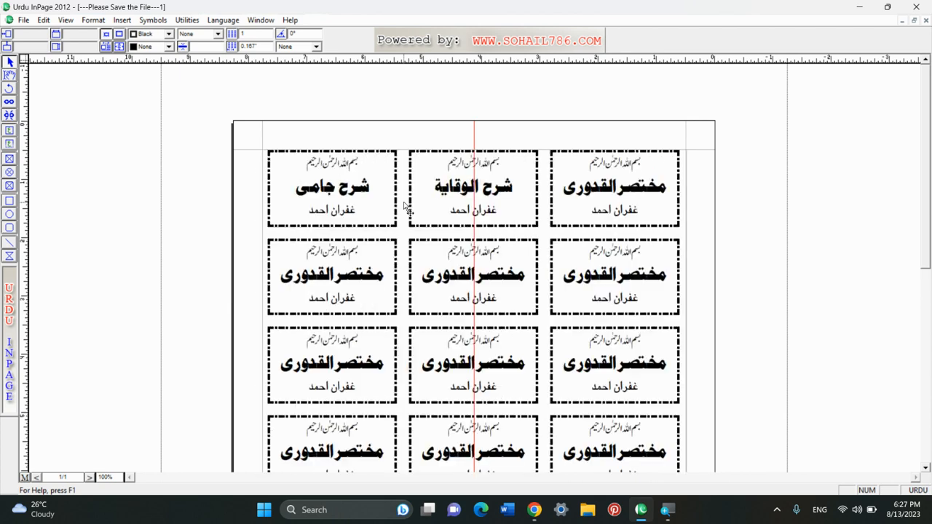
pyautogui.press('Right')
pyautogui.press('Right')
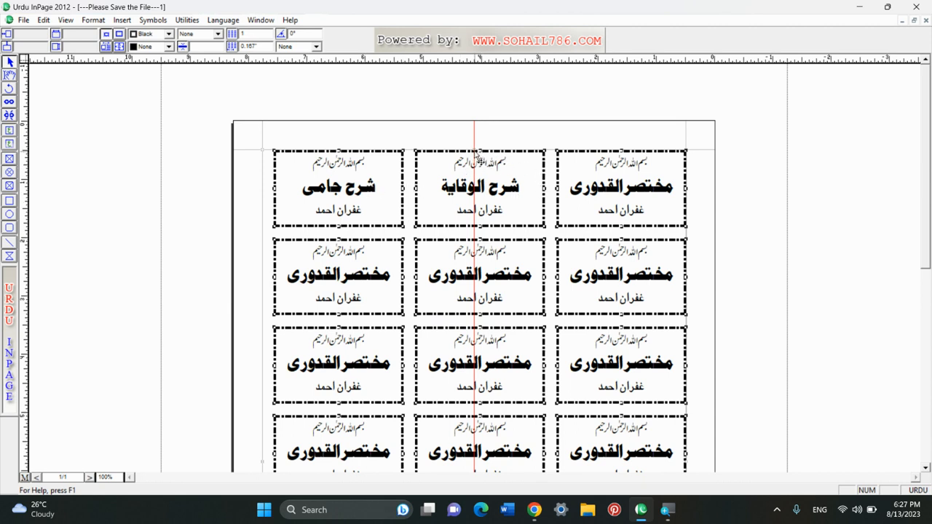
pyautogui.press('Left')
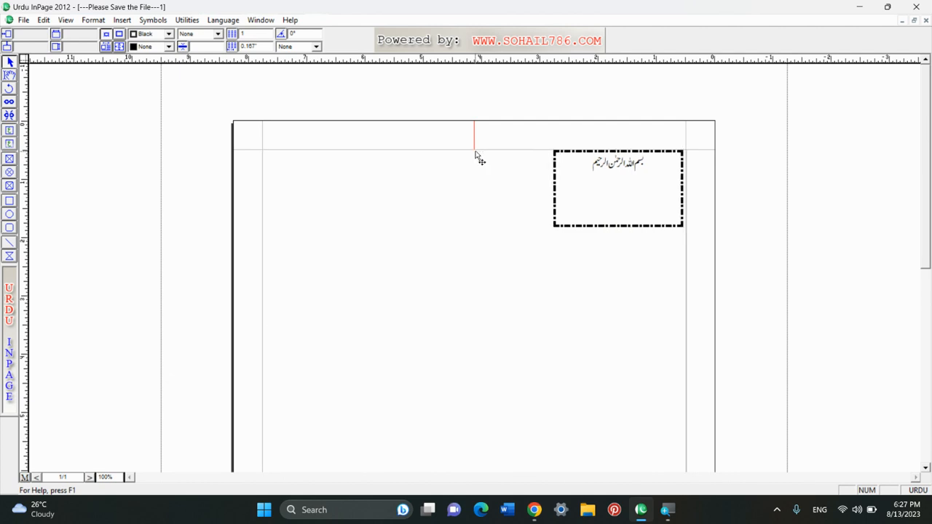
pyautogui.press('Left')
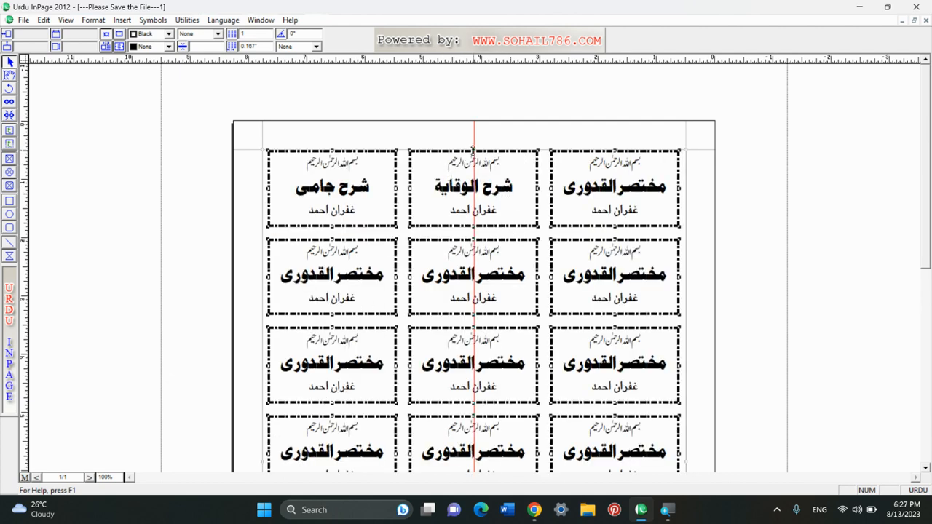
pyautogui.click(475, 141)
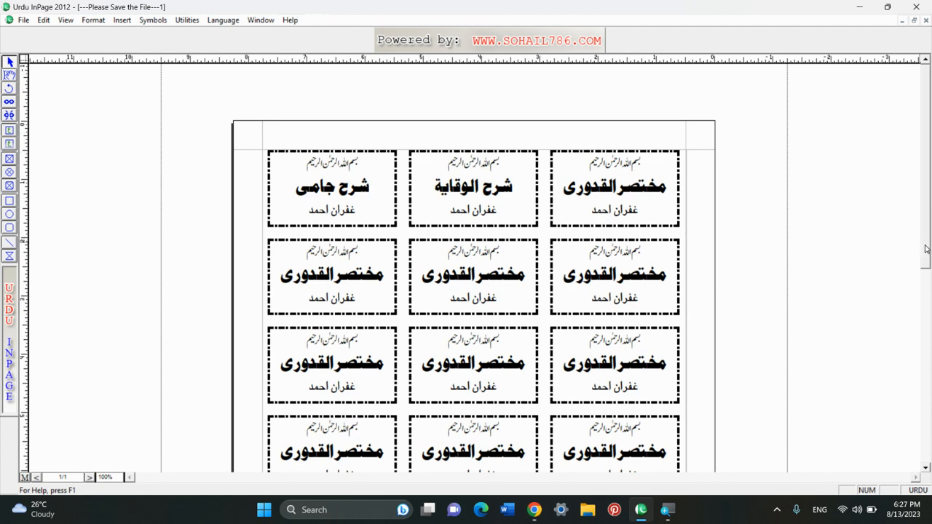
pyautogui.moveTo(926, 249); pyautogui.dragTo(927, 229)
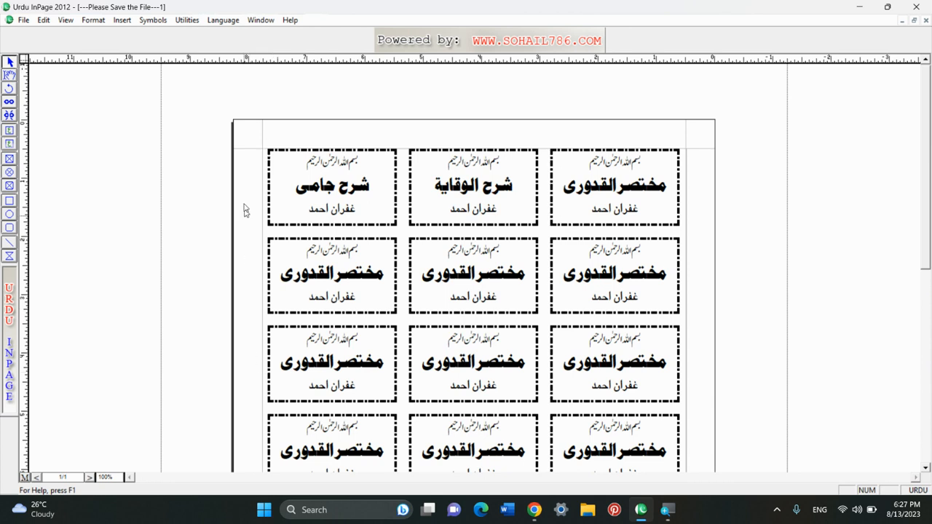
pyautogui.click(265, 235)
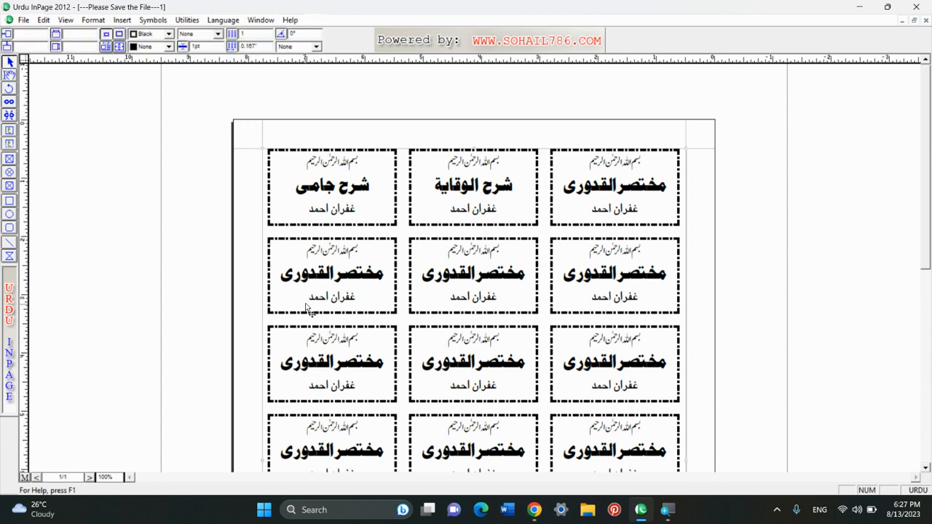
pyautogui.moveTo(928, 257); pyautogui.dragTo(928, 308)
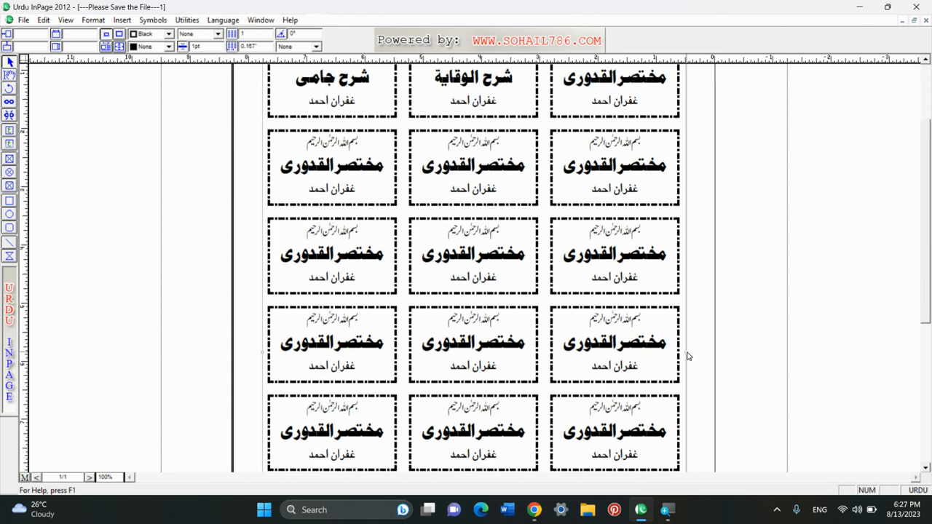
pyautogui.moveTo(487, 61); pyautogui.dragTo(505, 354)
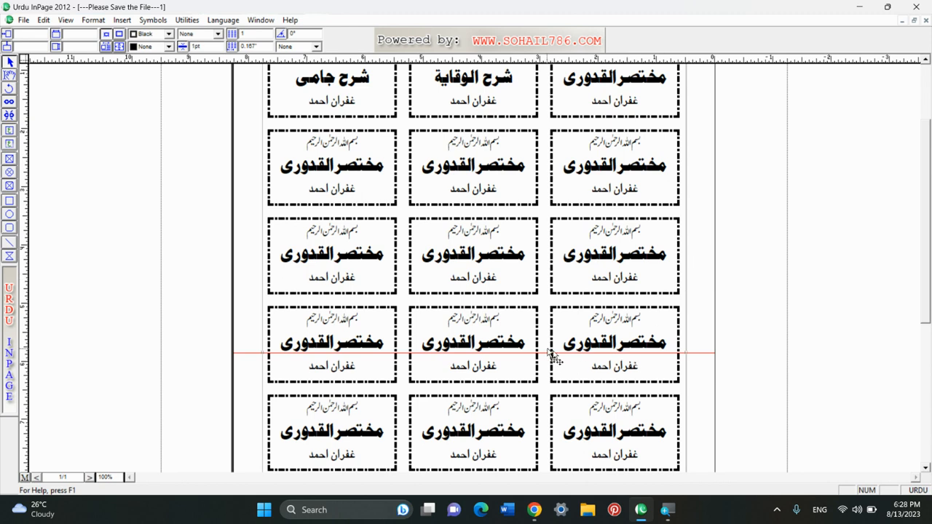
pyautogui.moveTo(710, 354); pyautogui.dragTo(687, 64)
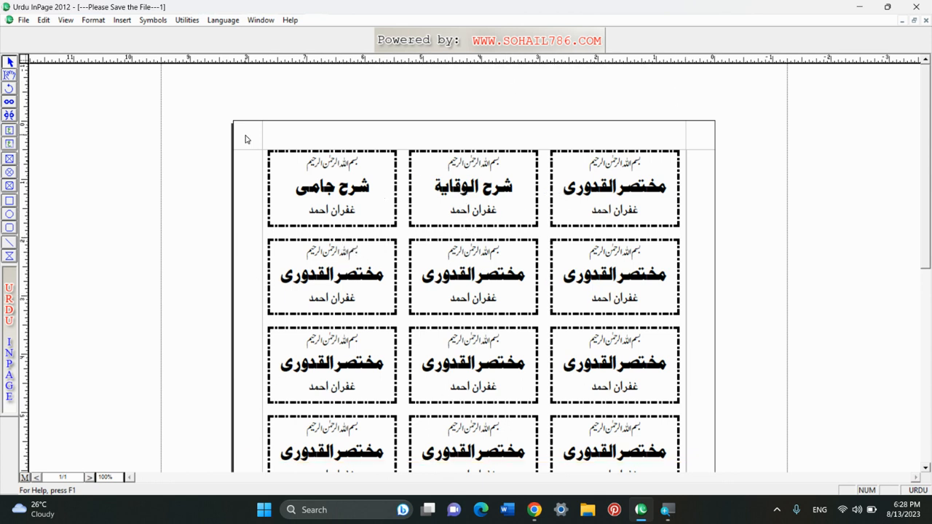
# - Marquee-select every label box on the page and delete them with Edit > Clear
pyautogui.click(45, 20)
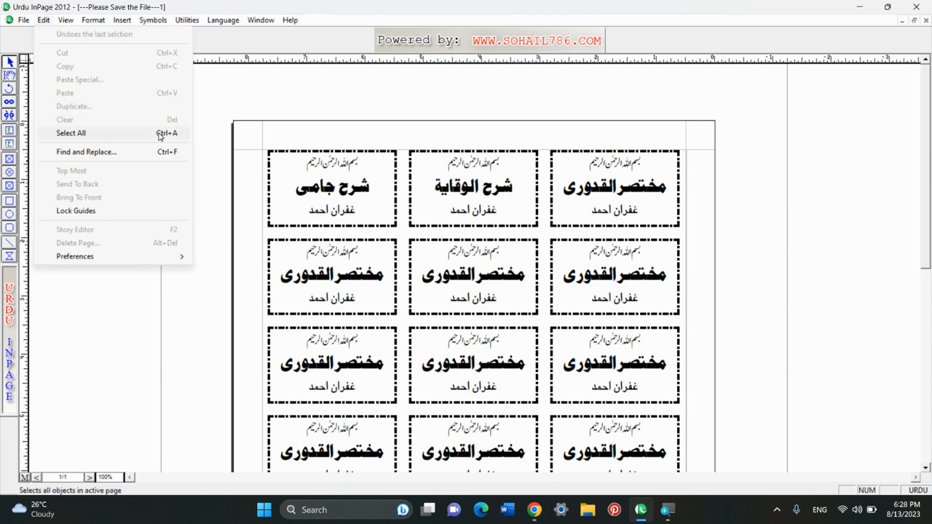
pyautogui.click(265, 92)
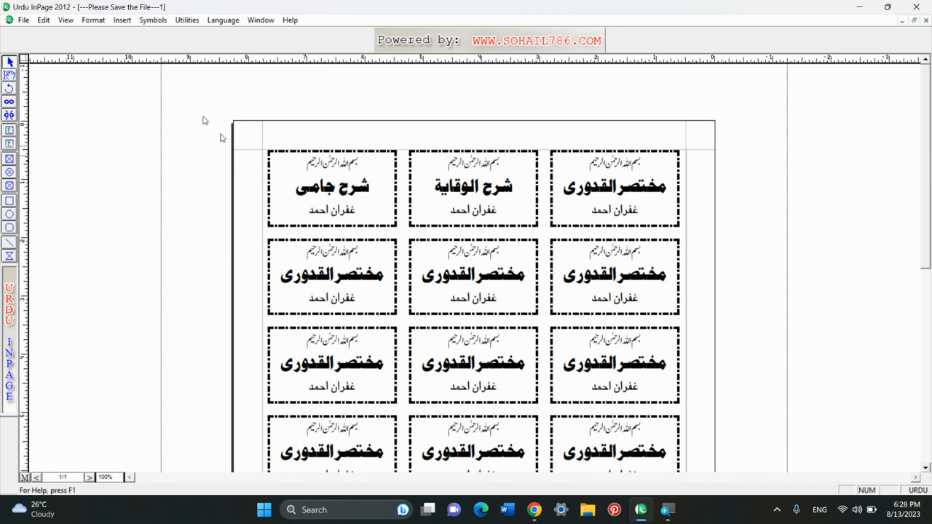
pyautogui.click(45, 20)
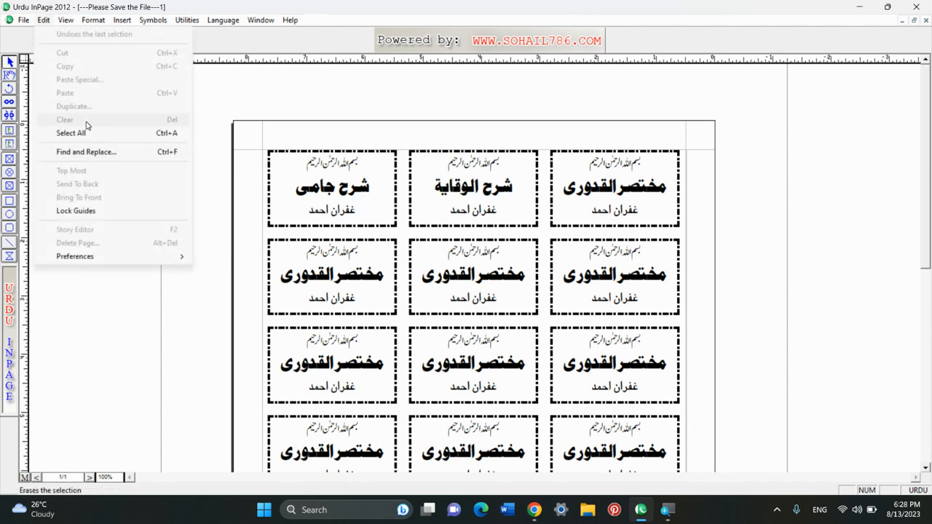
pyautogui.click(353, 108)
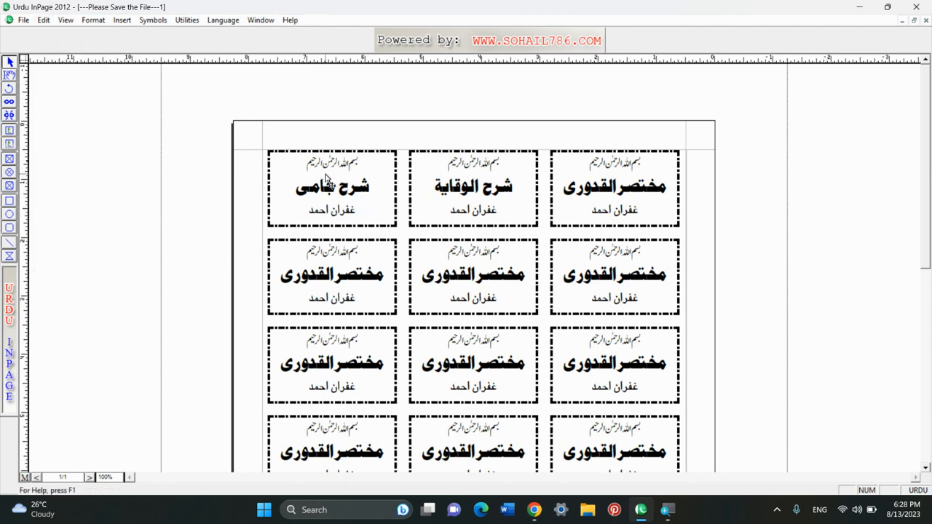
pyautogui.moveTo(201, 125); pyautogui.dragTo(520, 396)
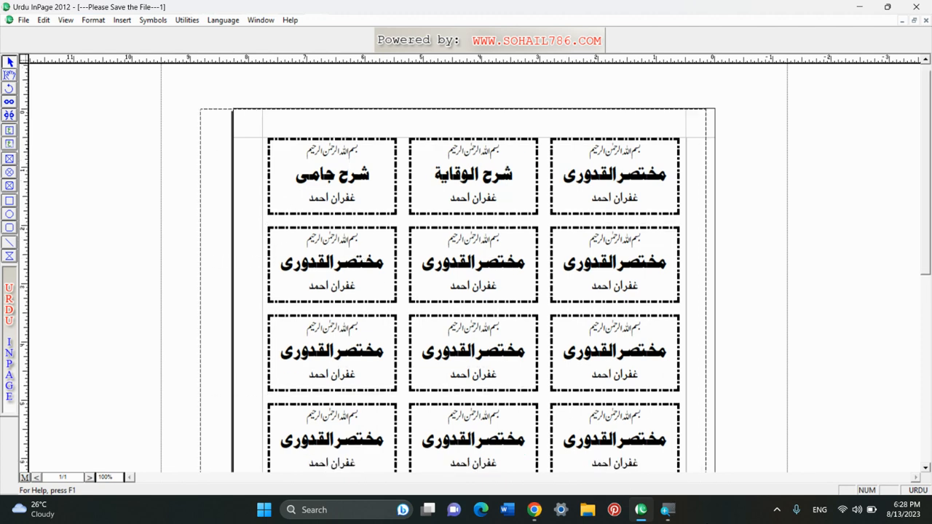
pyautogui.moveTo(706, 477); pyautogui.dragTo(712, 394)
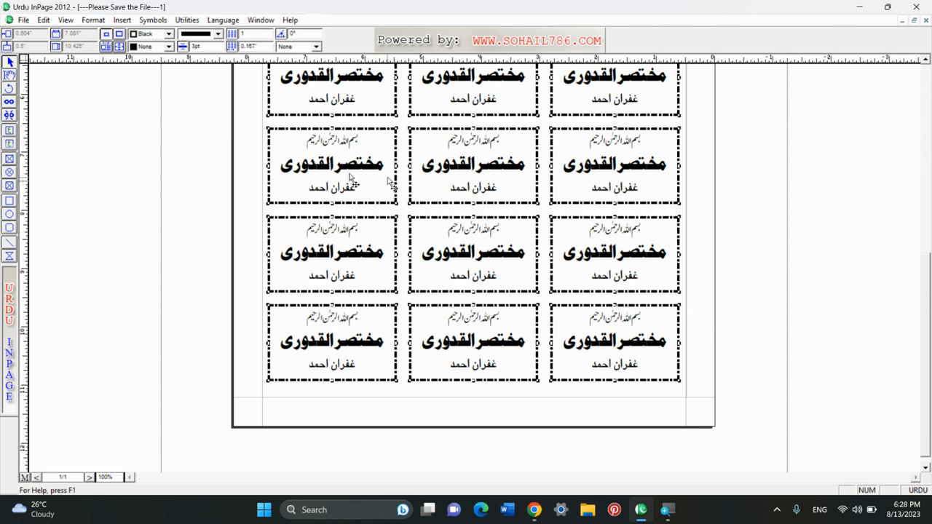
pyautogui.click(44, 20)
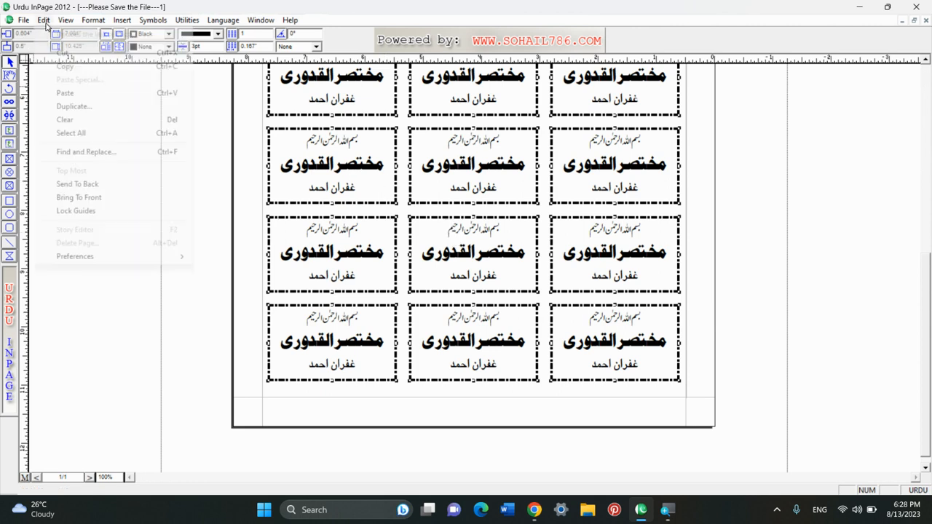
pyautogui.click(88, 119)
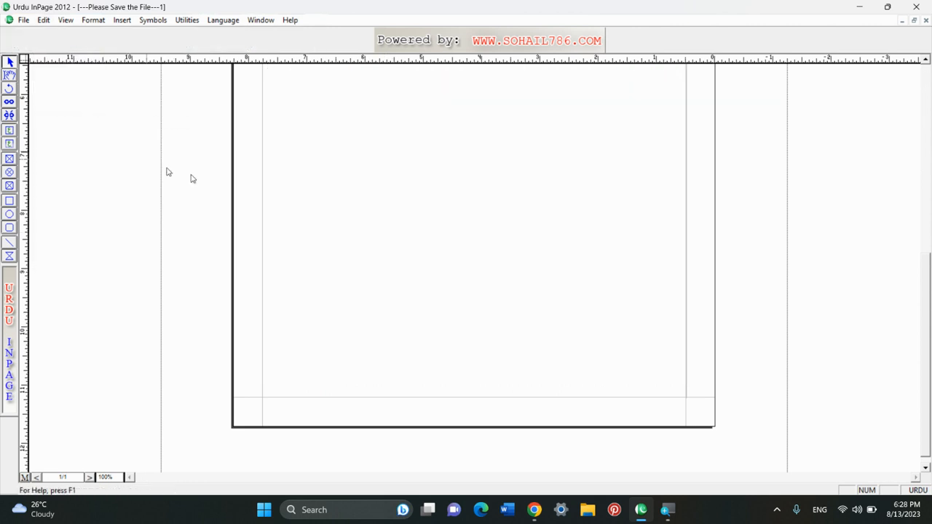
# - Place a caret in the empty column box, then close the label document without saving
pyautogui.moveTo(930, 268); pyautogui.dragTo(925, 71)
pyautogui.click(654, 163)
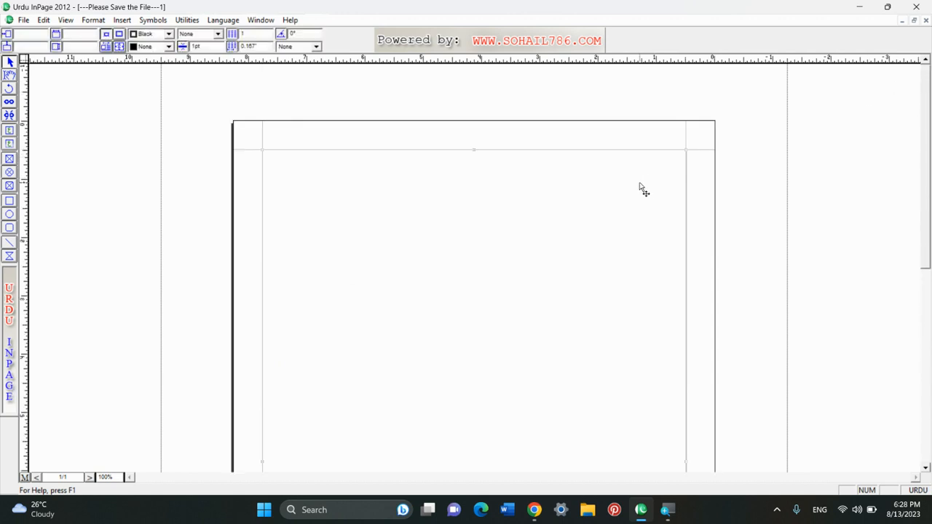
pyautogui.click(11, 74)
pyautogui.click(570, 183)
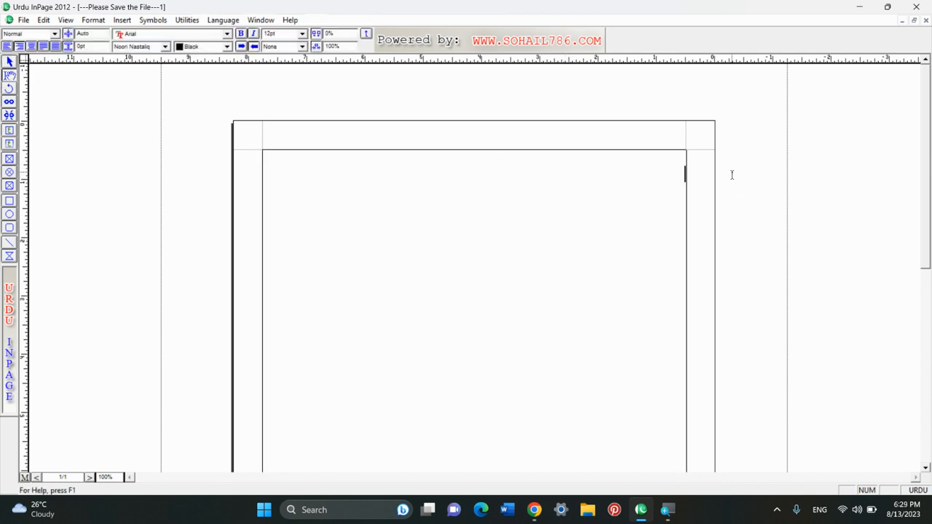
pyautogui.click(926, 20)
pyautogui.click(482, 279)
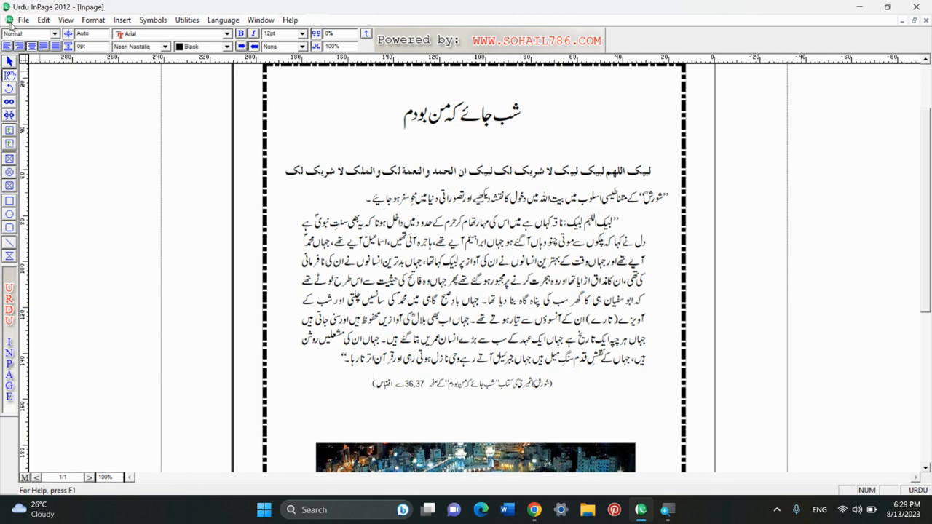
# - Select the article's story text with Edit > Select All, then deselect it
pyautogui.click(44, 19)
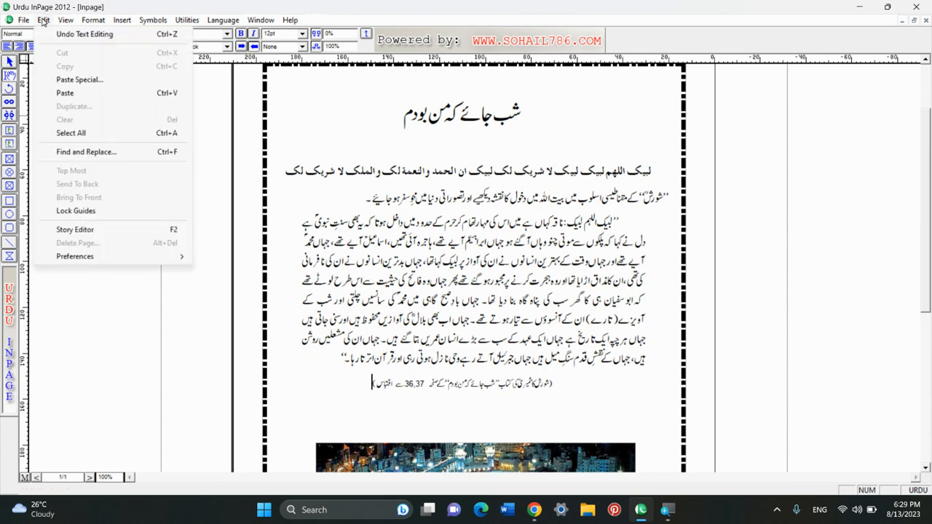
pyautogui.click(43, 20)
pyautogui.click(364, 386)
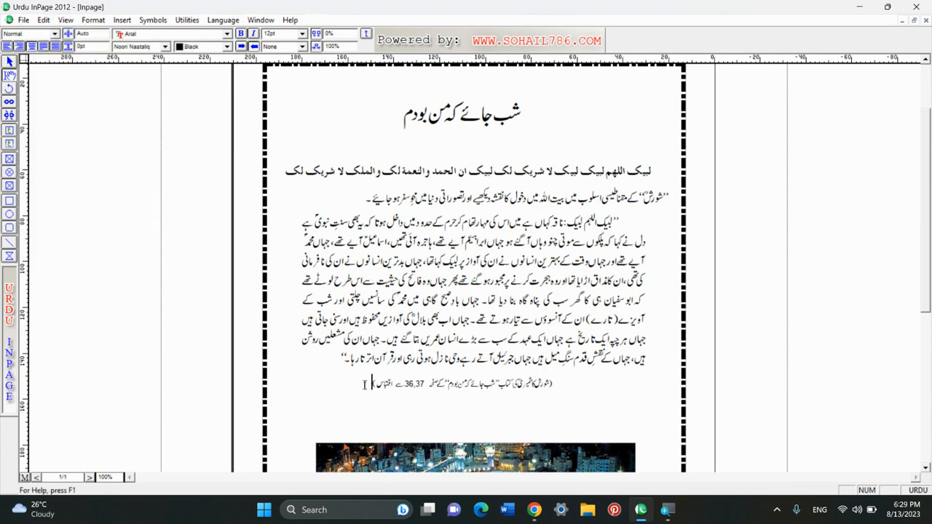
pyautogui.moveTo(364, 385); pyautogui.dragTo(675, 108)
pyautogui.click(483, 243)
pyautogui.click(43, 19)
pyautogui.click(103, 133)
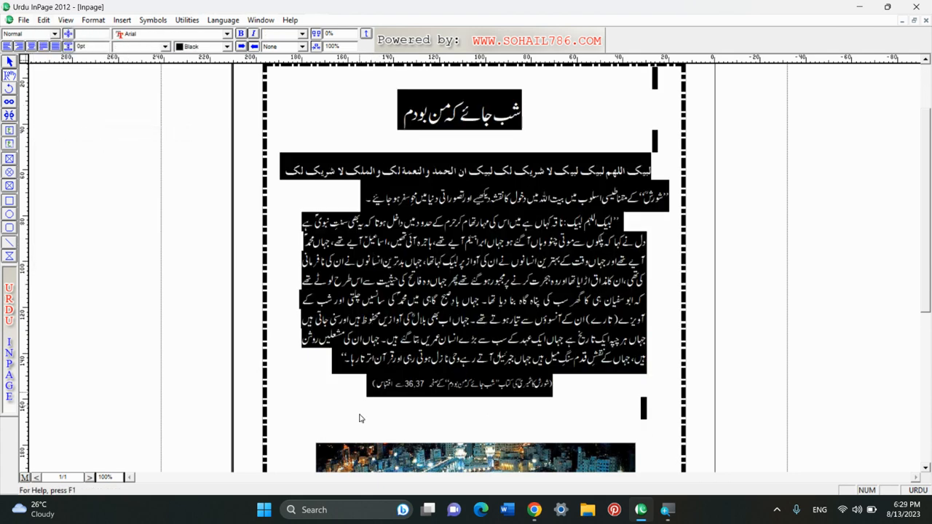
pyautogui.click(335, 376)
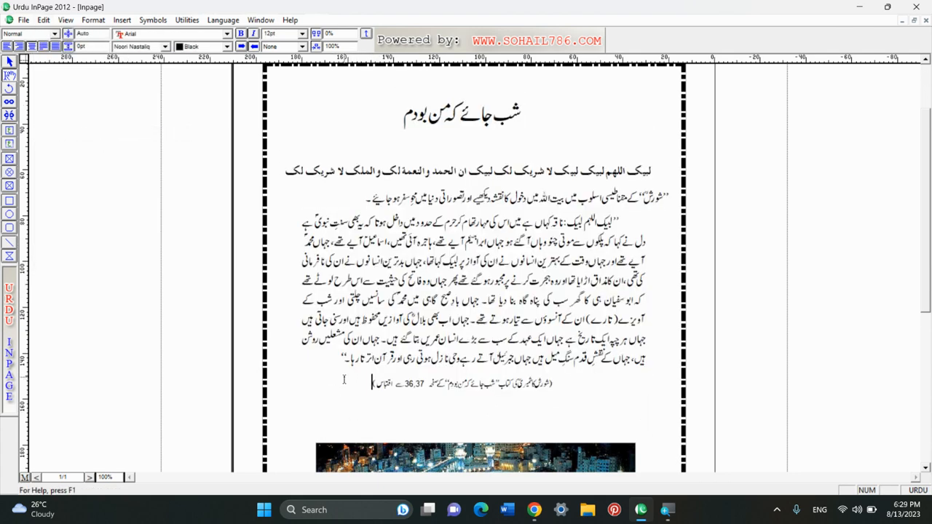
# - Select all the text with Ctrl+A, clear the selection, and minimize the InPage window
pyautogui.hotkey('ctrl', 'a')
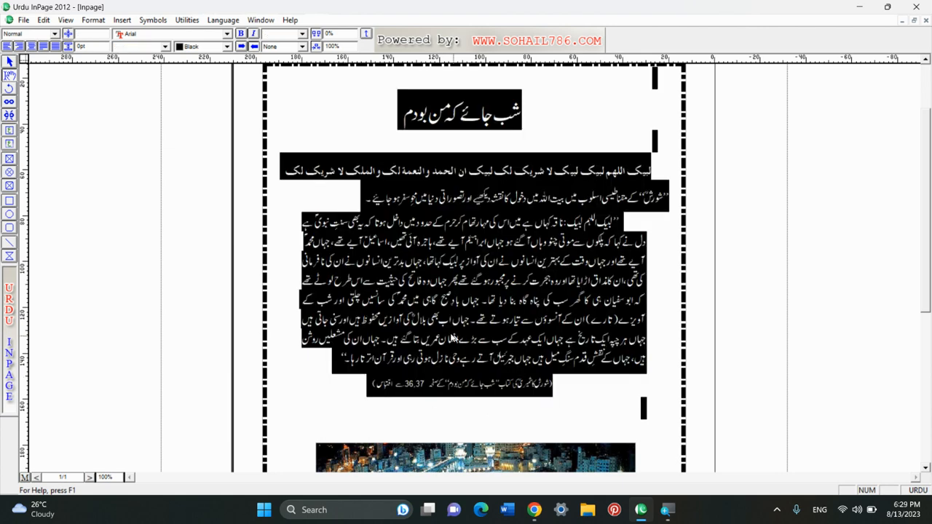
pyautogui.click(437, 334)
pyautogui.click(43, 19)
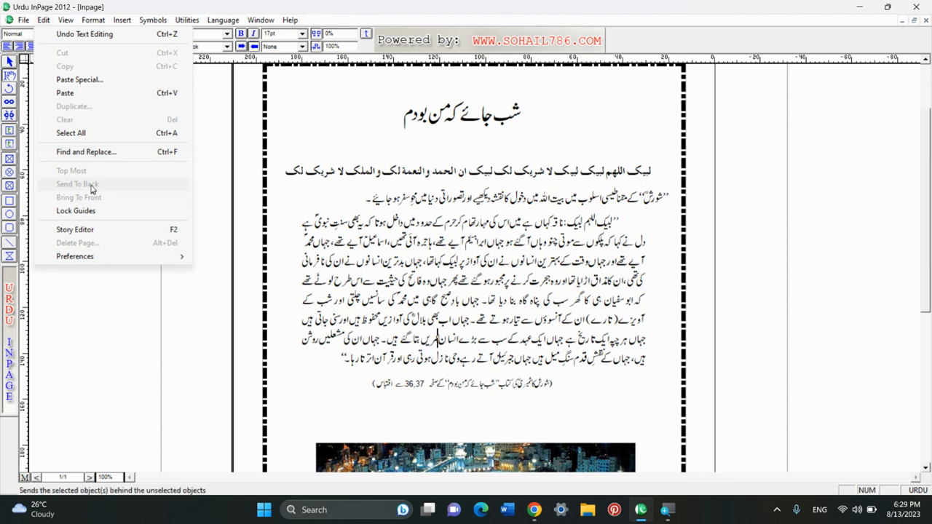
pyautogui.click(226, 234)
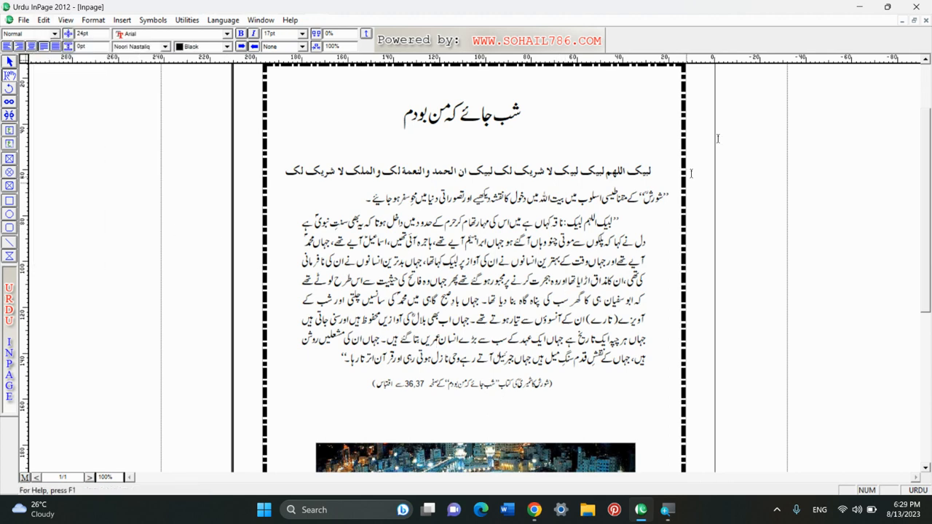
pyautogui.click(860, 16)
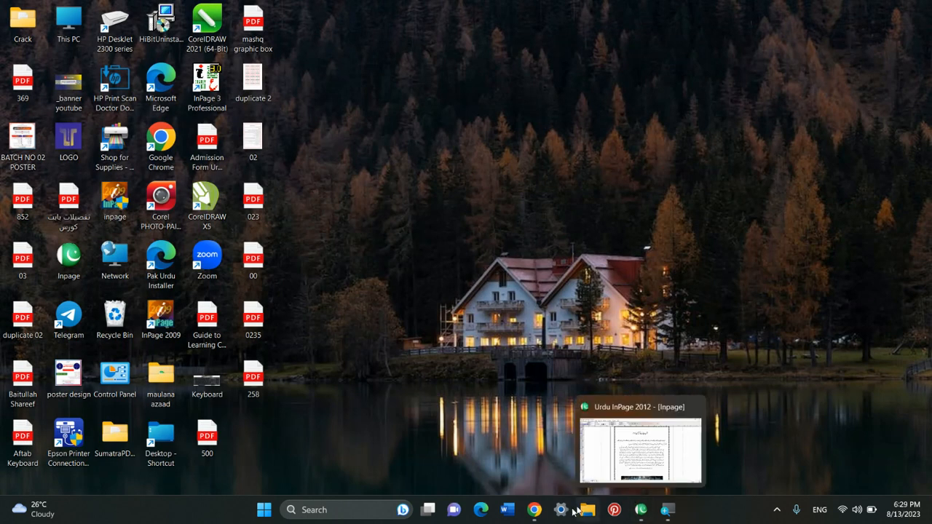
pyautogui.moveTo(538, 510)
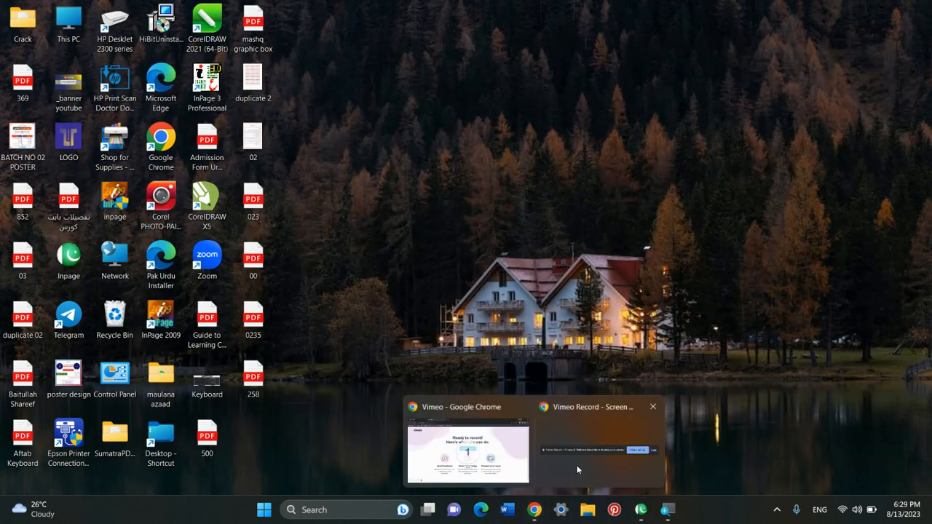